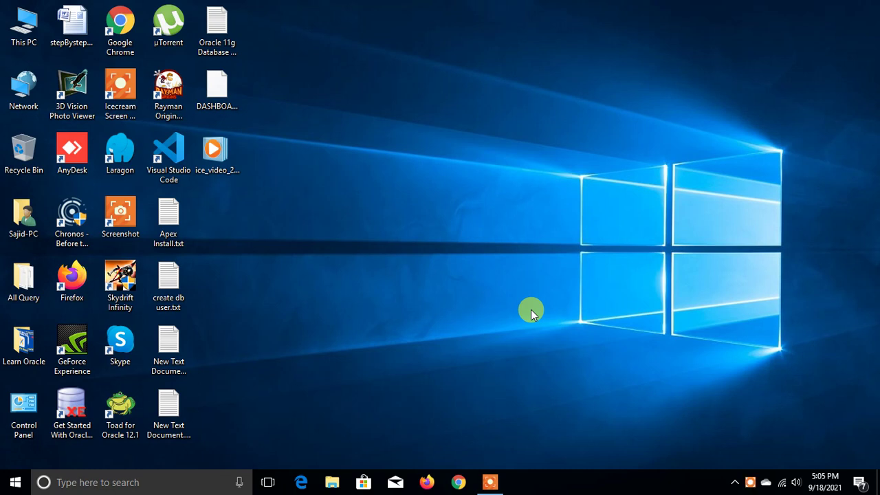
- Refresh the Windows desktop twice from its context menu
right_click(460, 131)
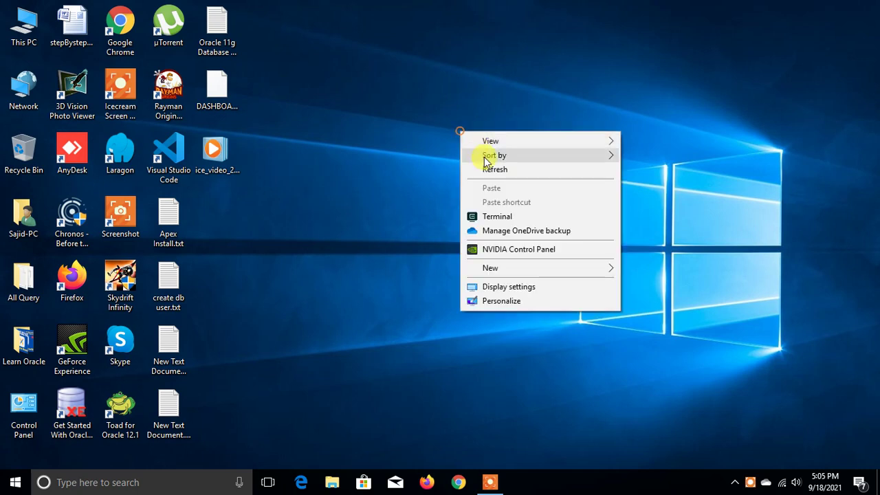
click(493, 171)
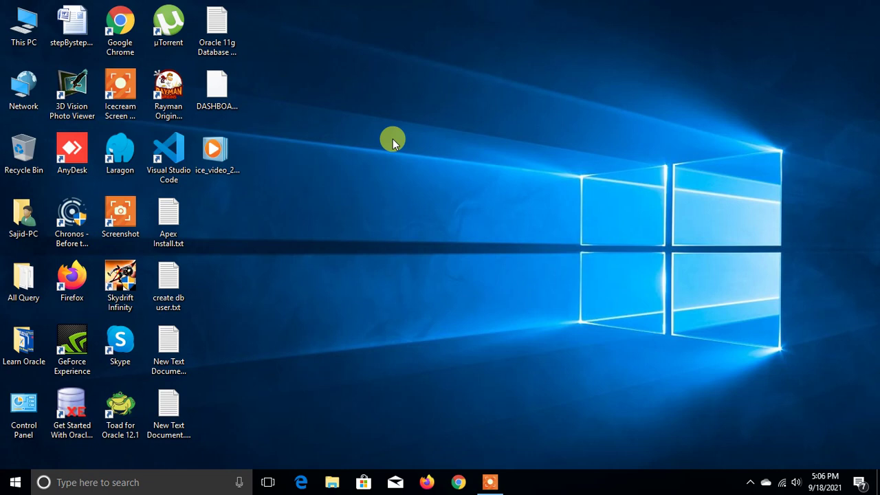
right_click(443, 139)
click(484, 180)
- Launch Firefox, dismissing the Java update notice and the default-browser prompt
click(426, 482)
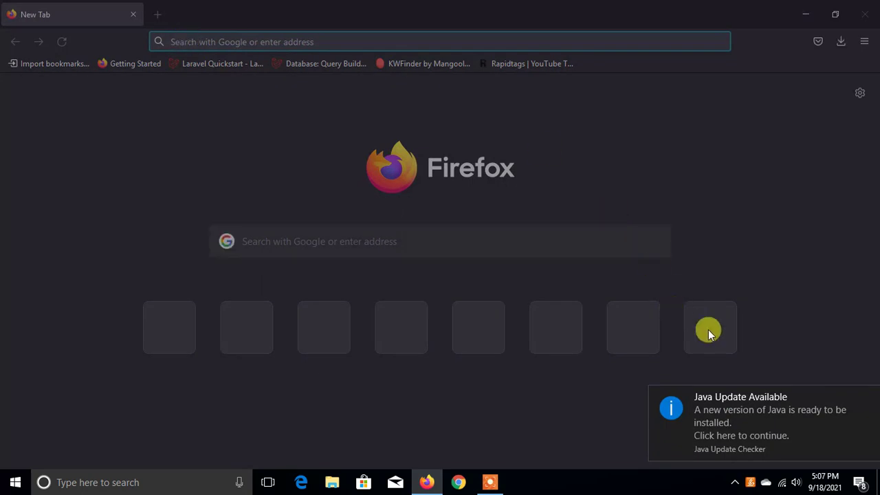
click(867, 397)
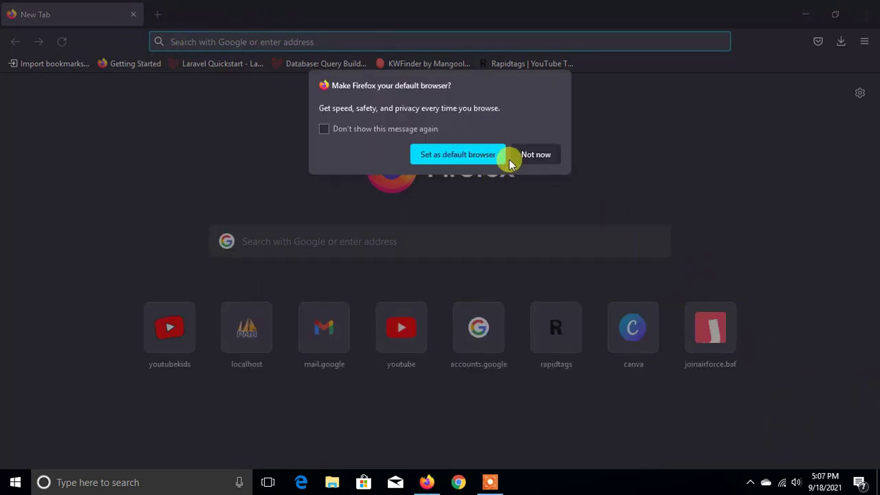
click(526, 156)
- Enter localhost:8080/apex in the address bar and load it
click(177, 34)
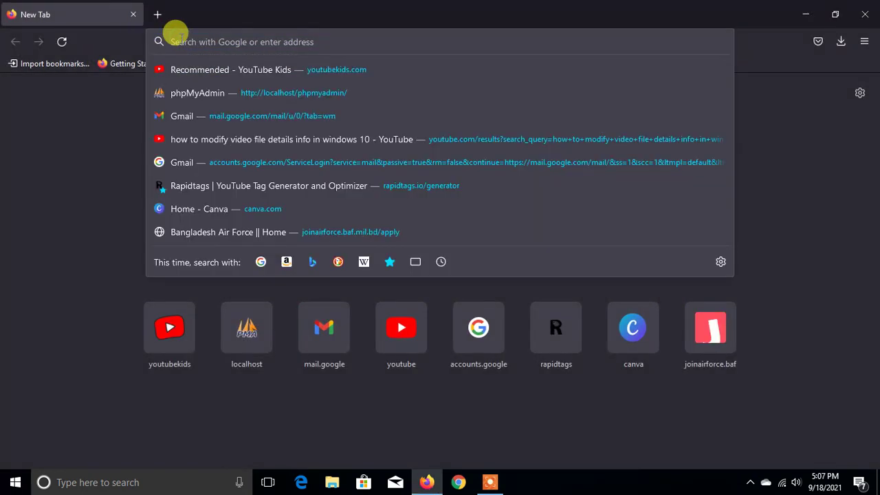
text(local)
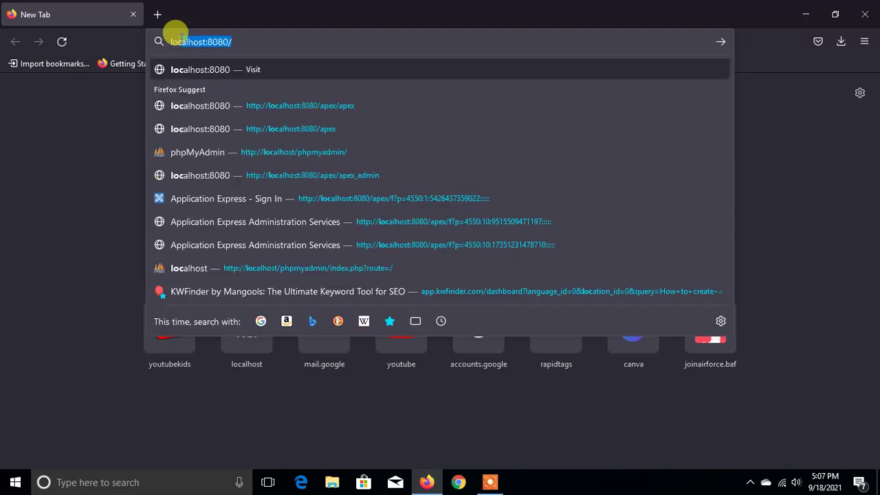
text(host:)
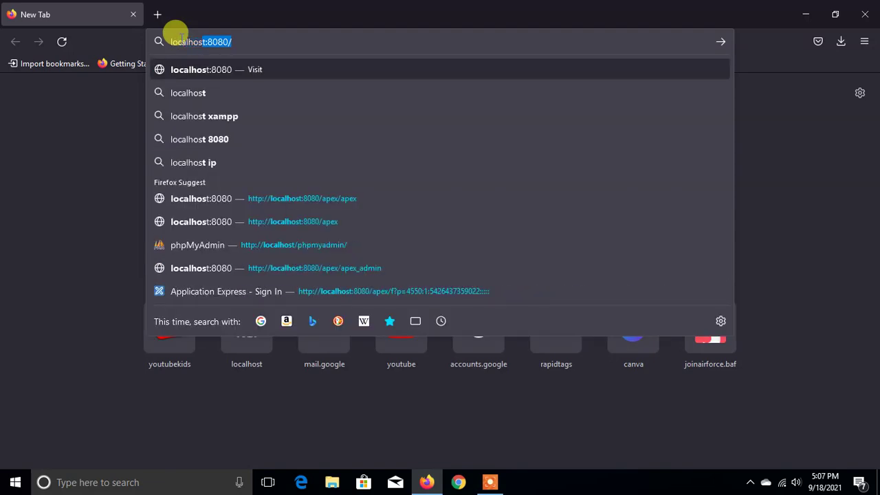
text(8080)
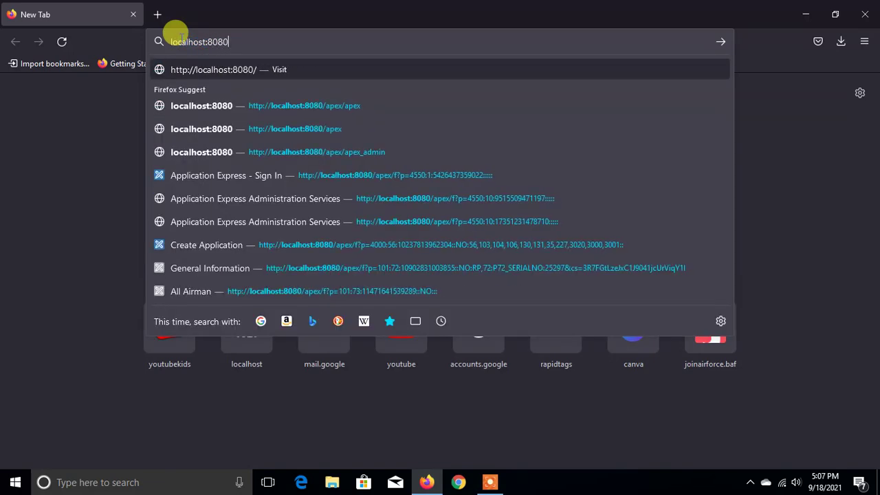
text(/apex)
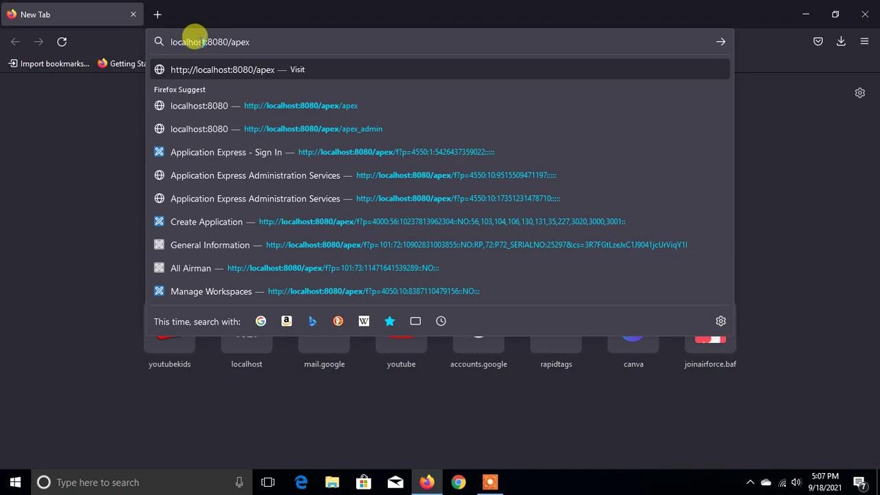
double_click(202, 42)
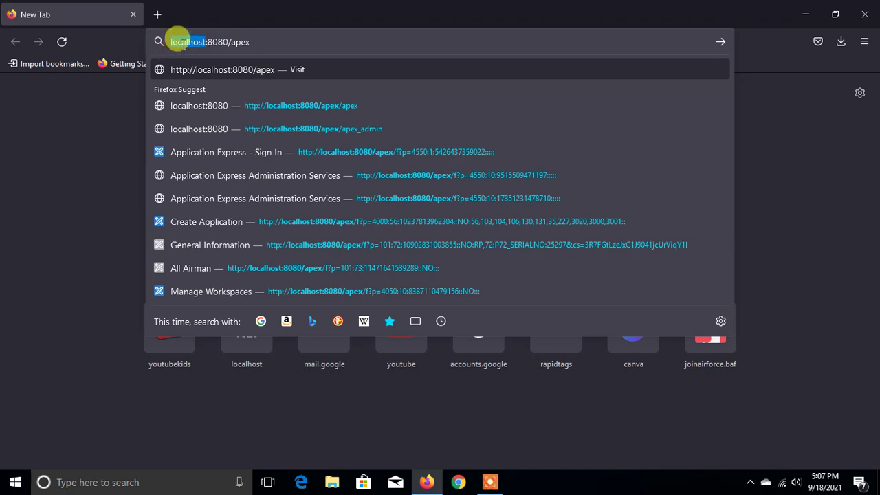
drag(184, 44, 168, 36)
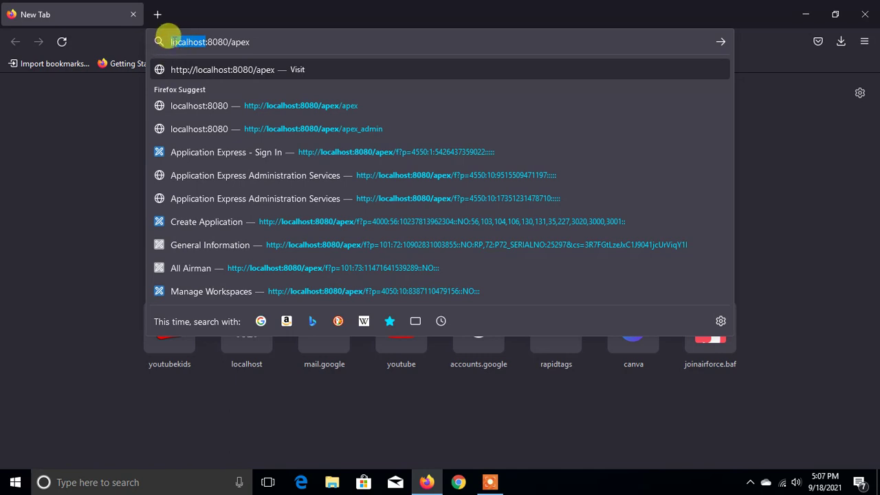
click(264, 38)
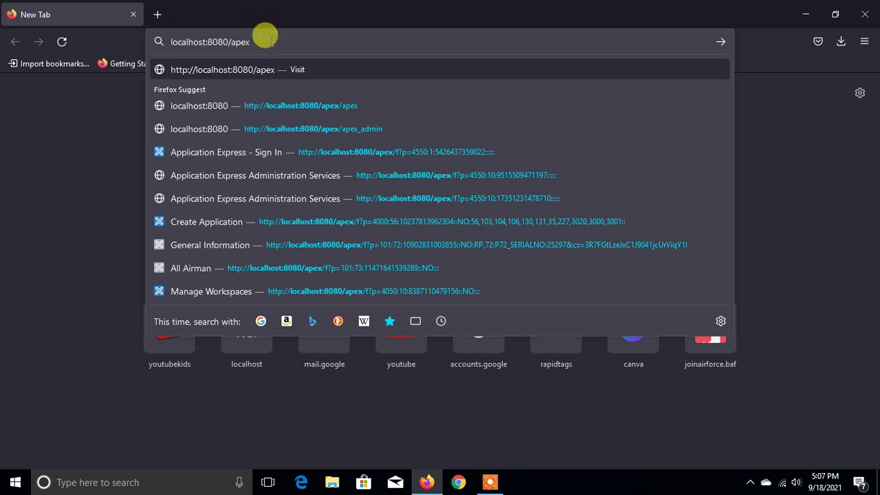
key(Return)
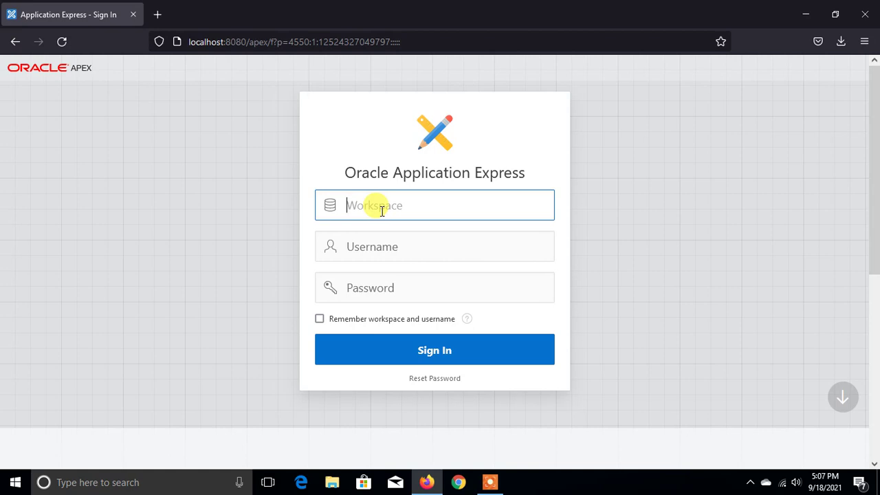
- Sign in to workspace DMS with the admin username and password
text(DMS)
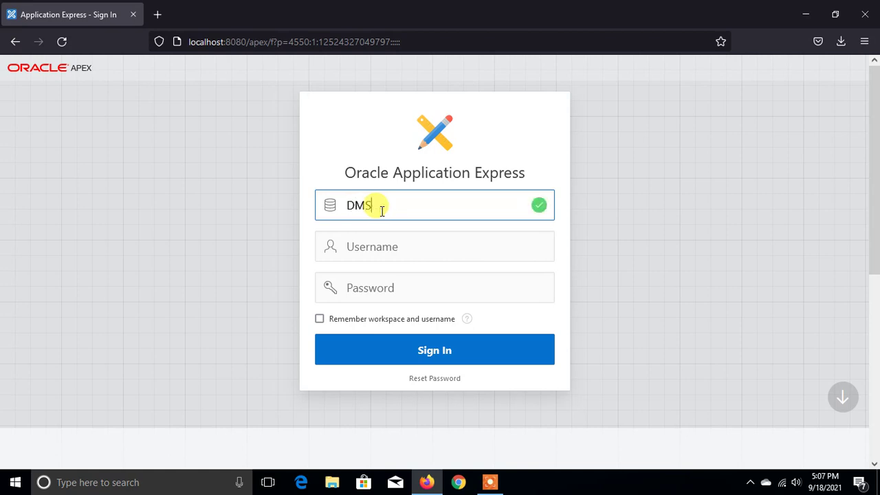
key(Tab)
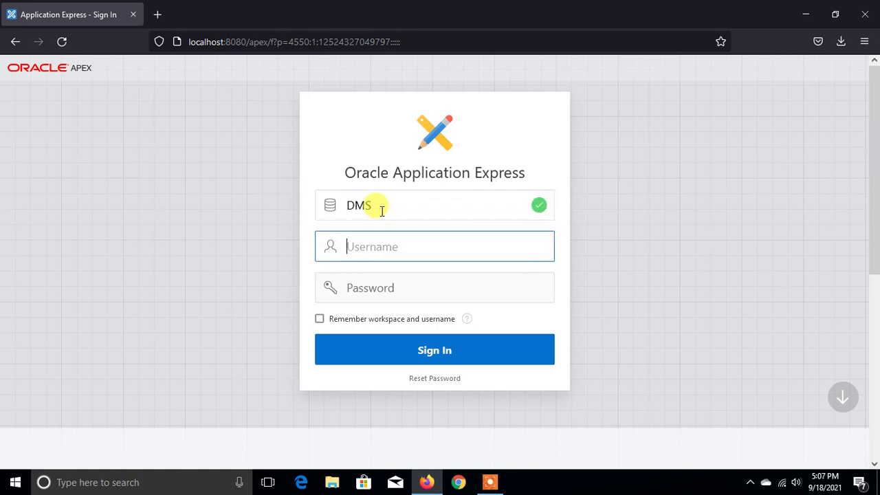
text(admin)
key(Tab)
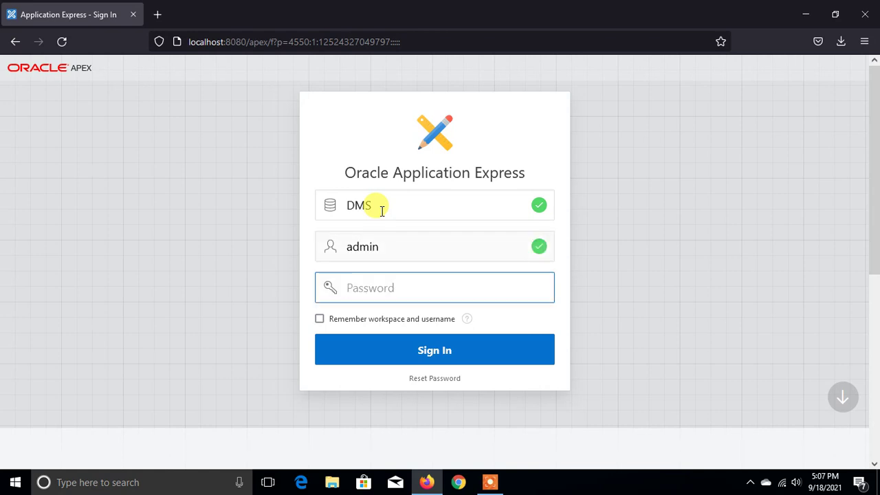
text(******)
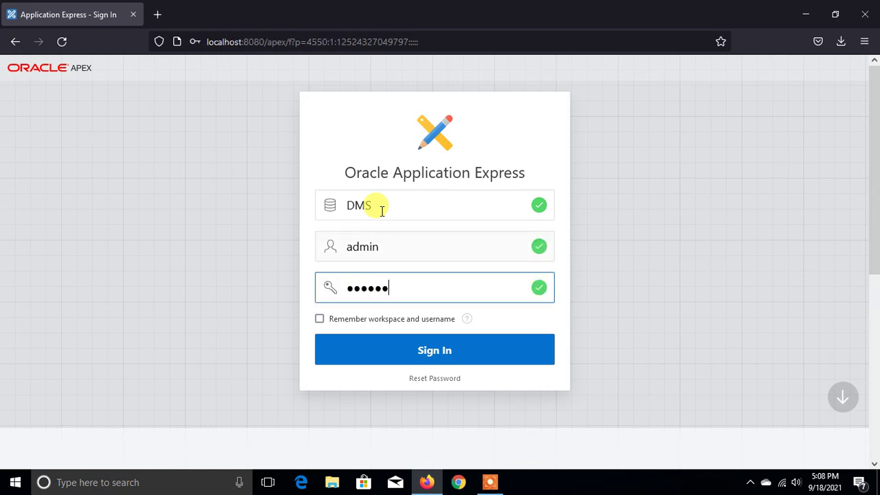
key(Return)
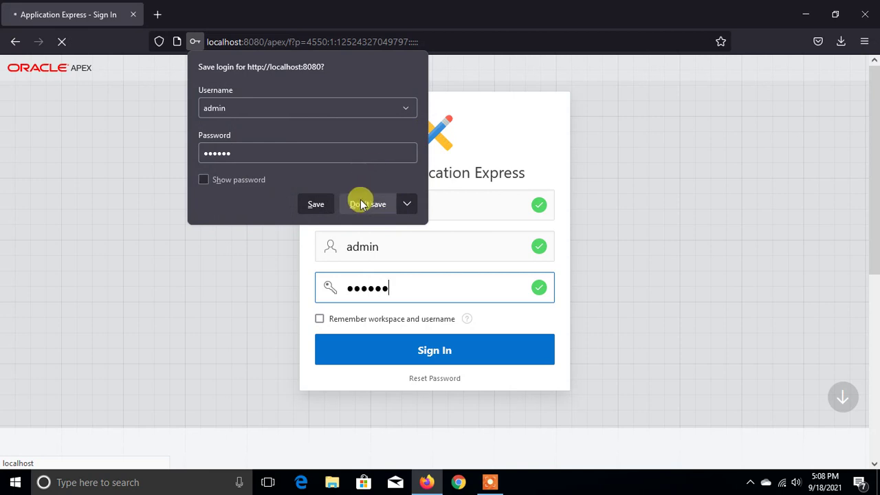
- Decline saving the login, open App Builder and run the Daily Management System app
click(360, 205)
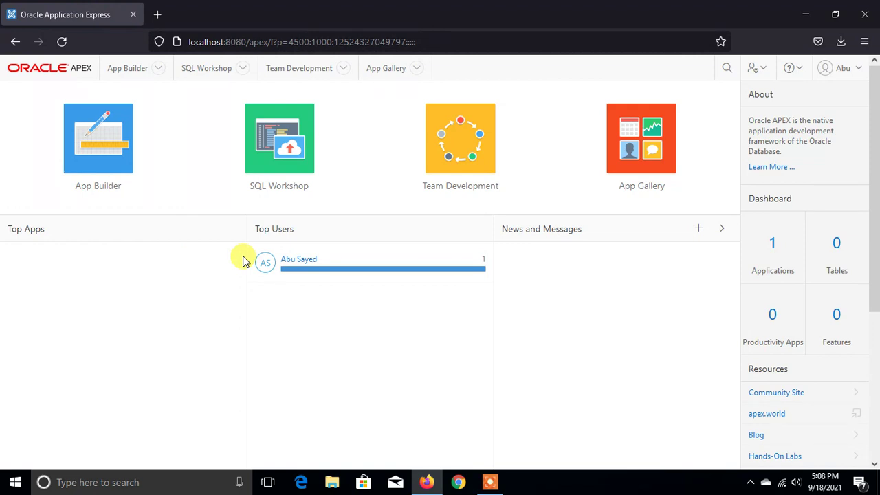
click(67, 144)
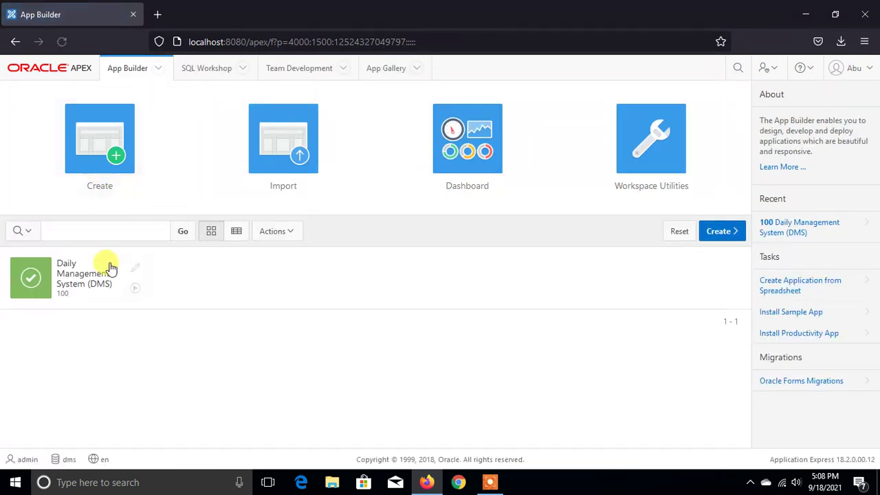
click(136, 289)
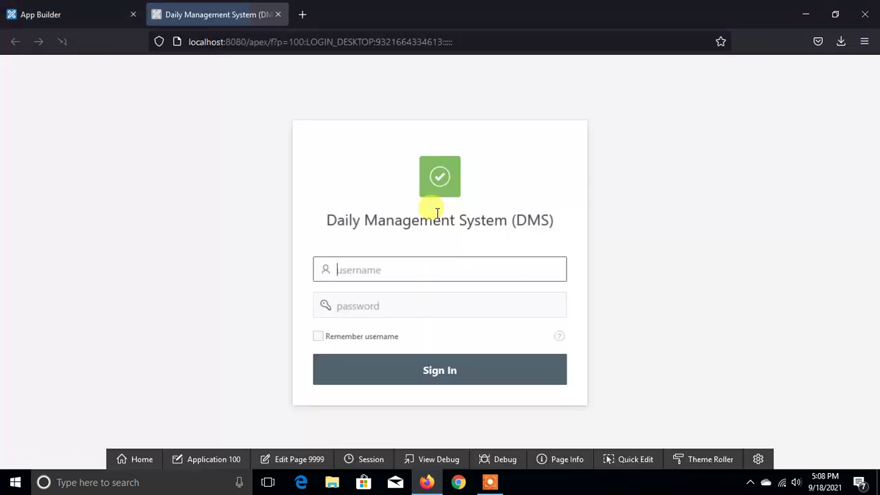
- Sign in to the running DMS app with the admin credentials, declining to save the login
text(ad)
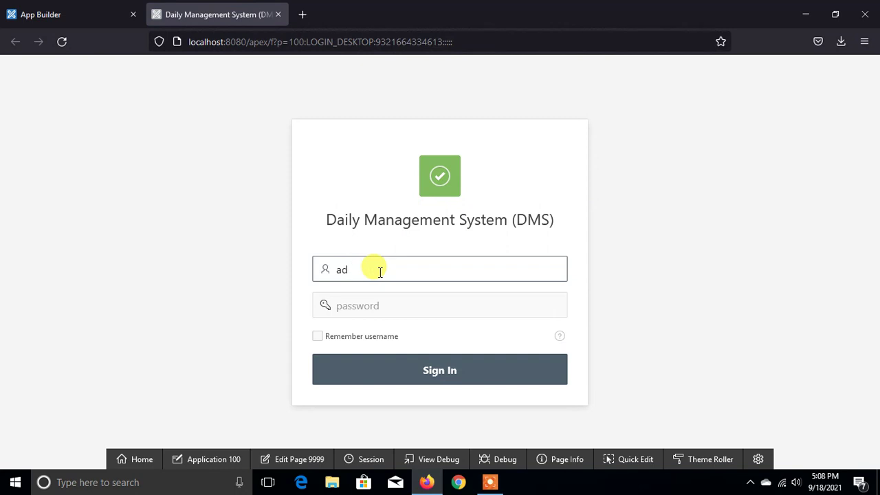
text(min)
key(Tab)
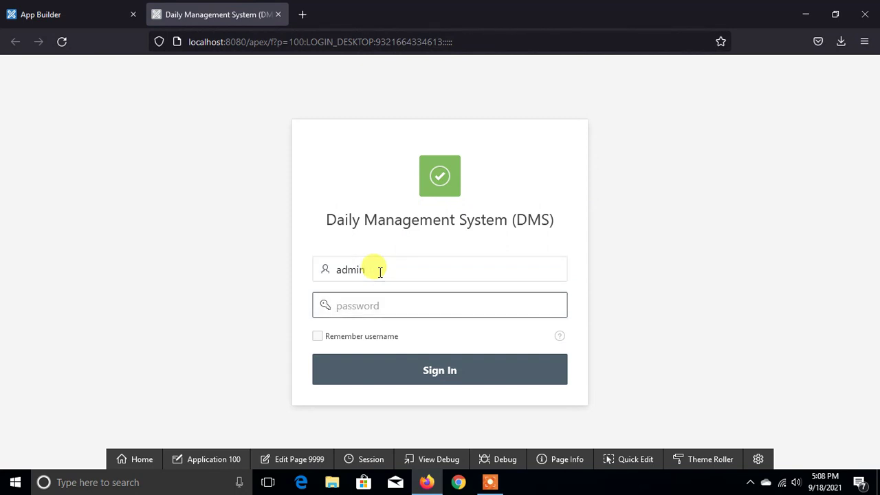
text(******)
key(Return)
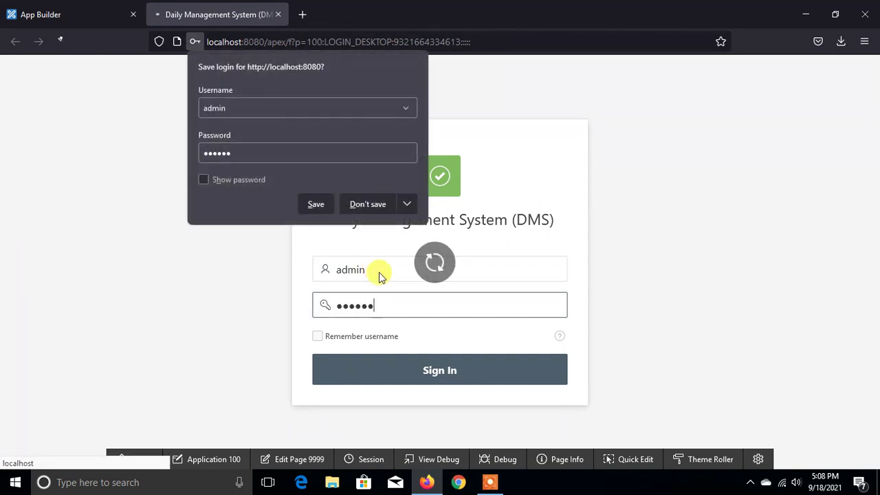
click(360, 205)
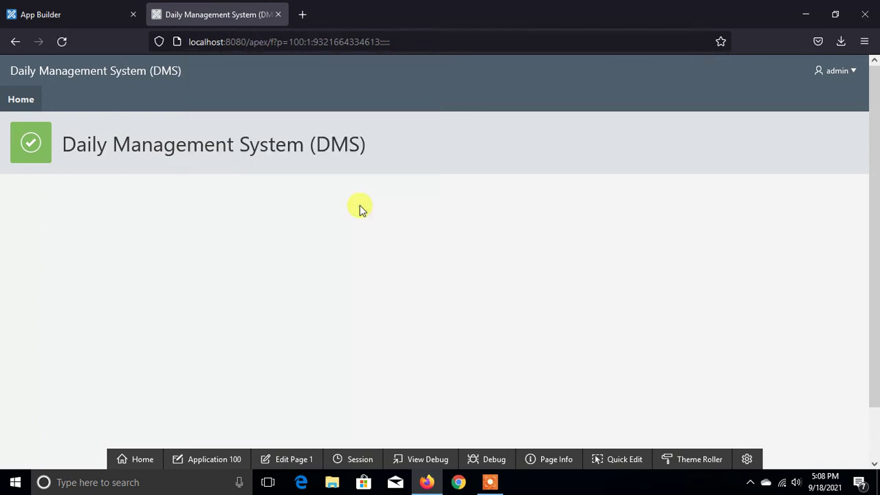
- Return to the App Builder tab and open Application 100's home page
click(840, 70)
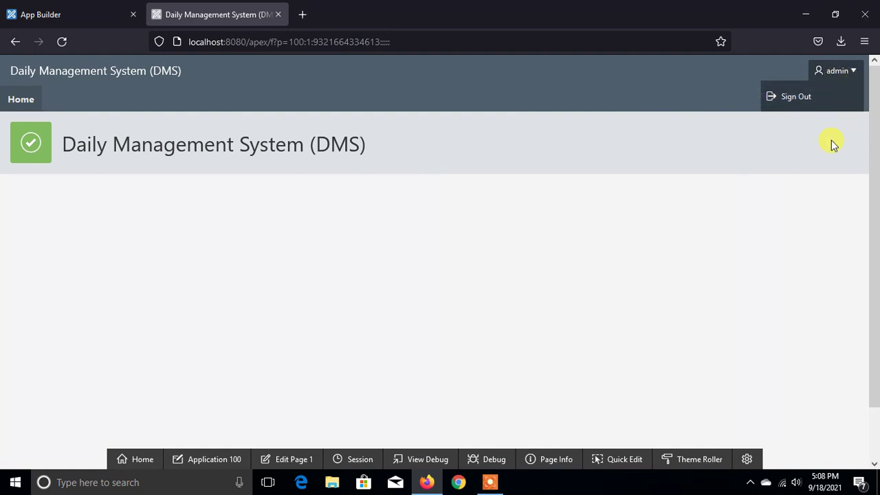
click(59, 12)
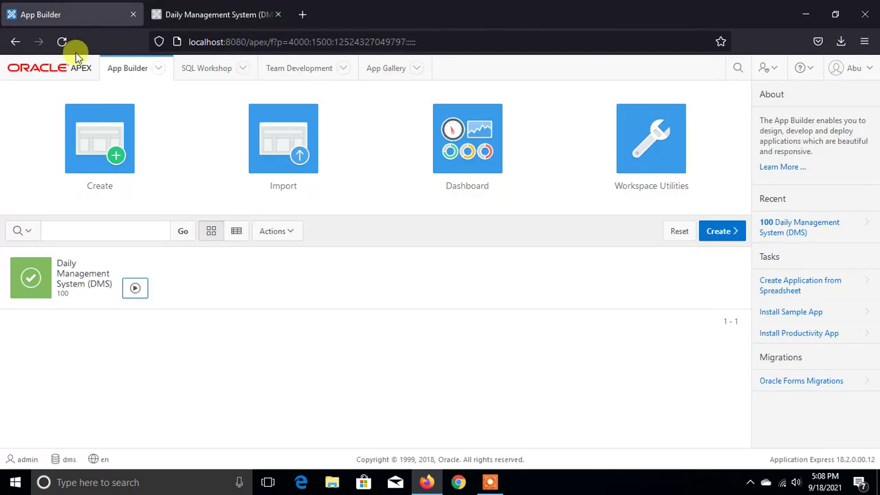
click(69, 278)
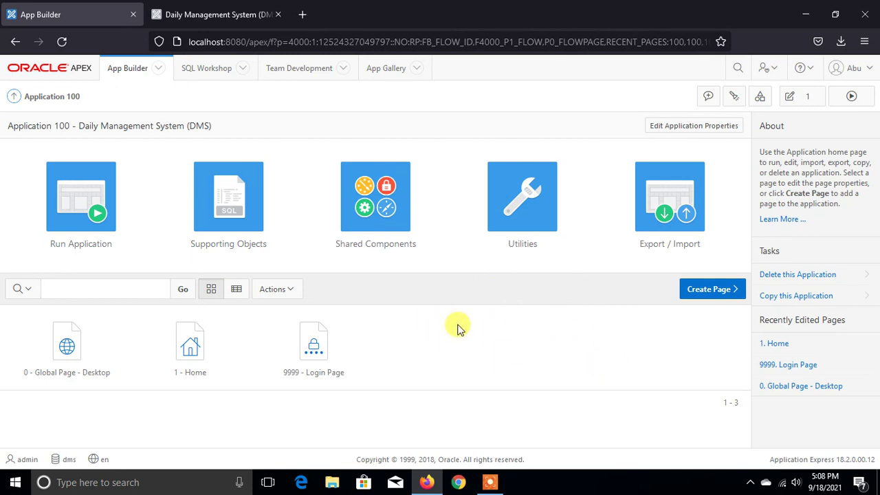
- Sign out of the DMS workspace and return to the sign-in page
click(852, 70)
click(849, 210)
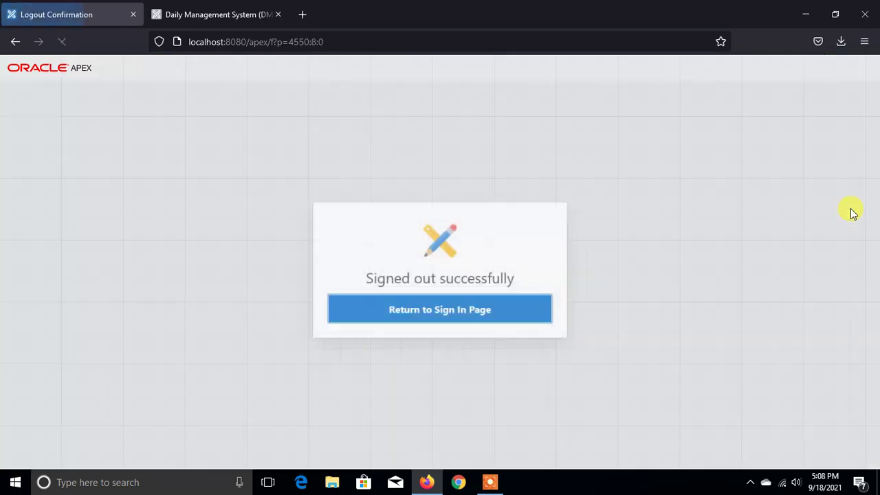
click(413, 307)
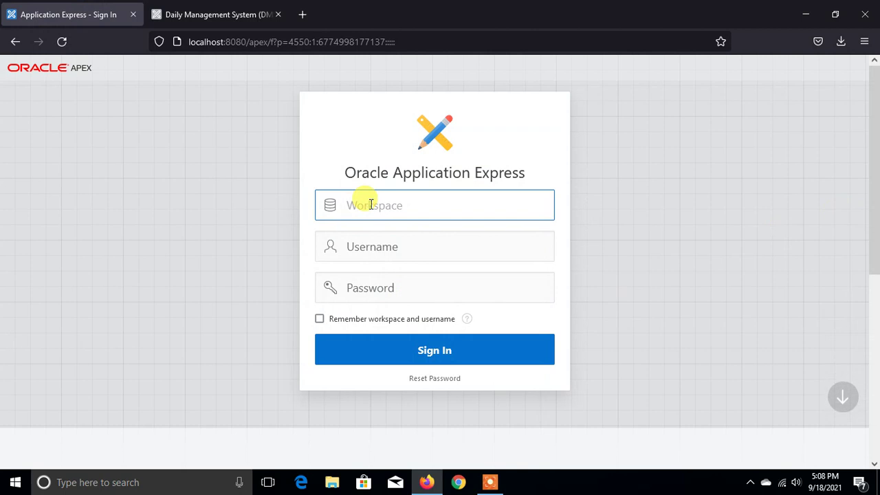
- Sign in to the internal workspace as admin, declining to save the login
text(internal)
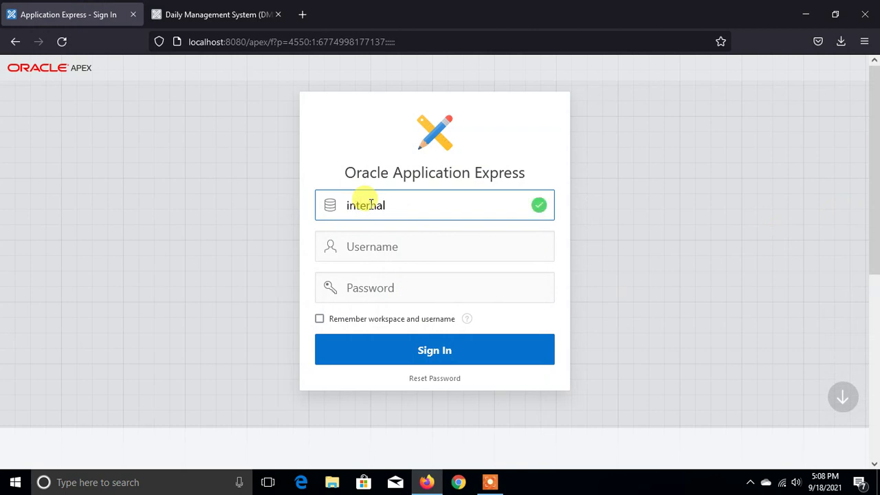
key(Tab)
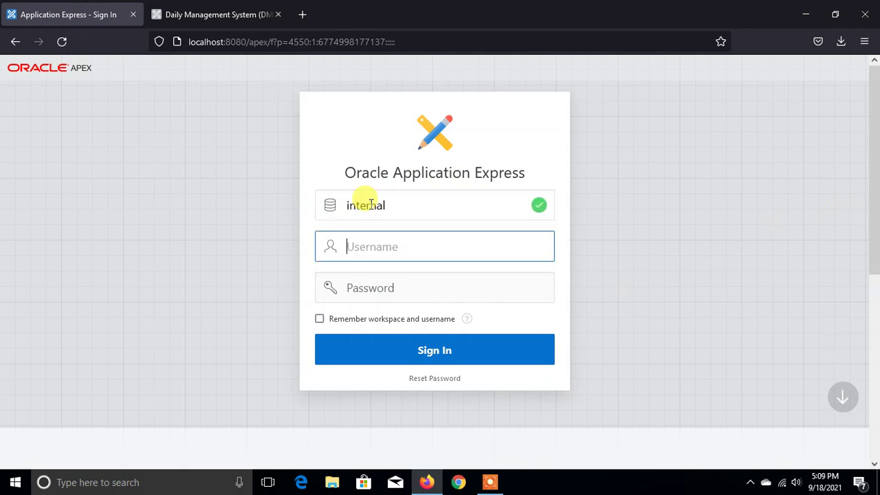
text(admin)
key(Tab)
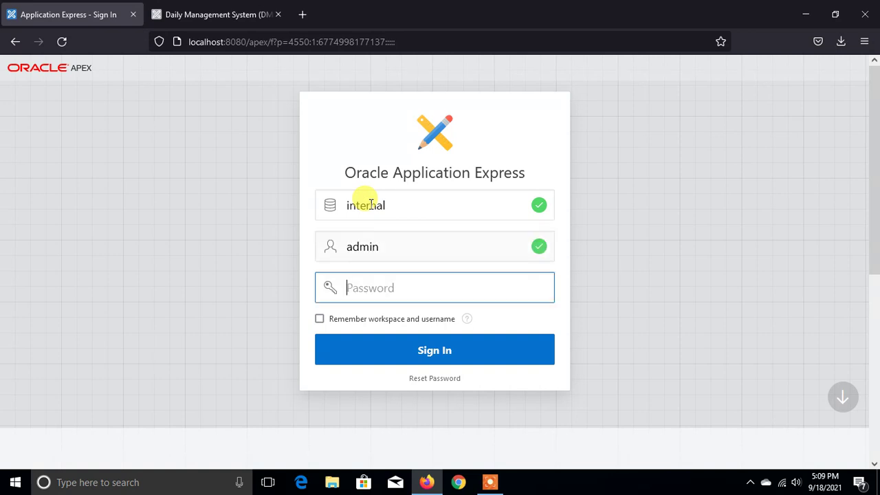
text(a)
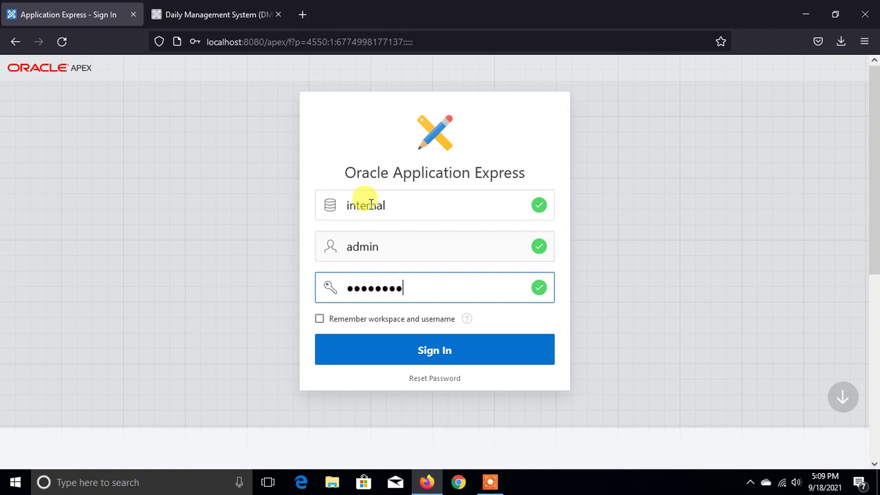
click(373, 352)
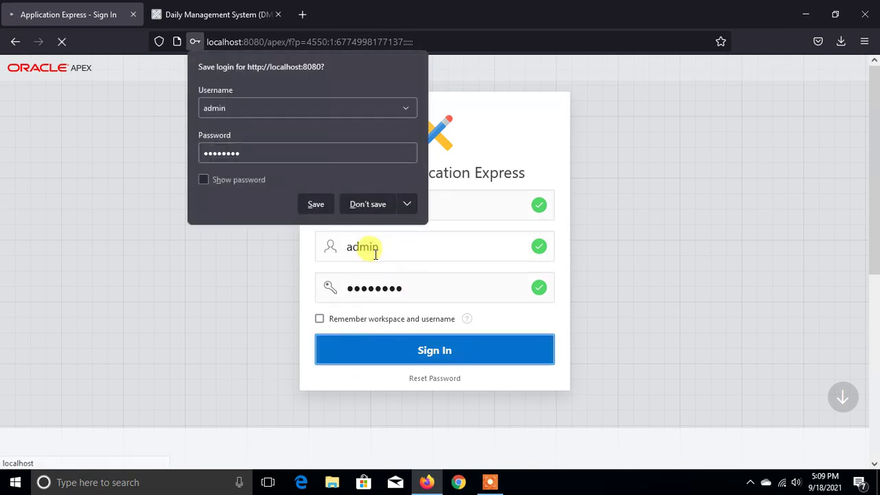
click(363, 203)
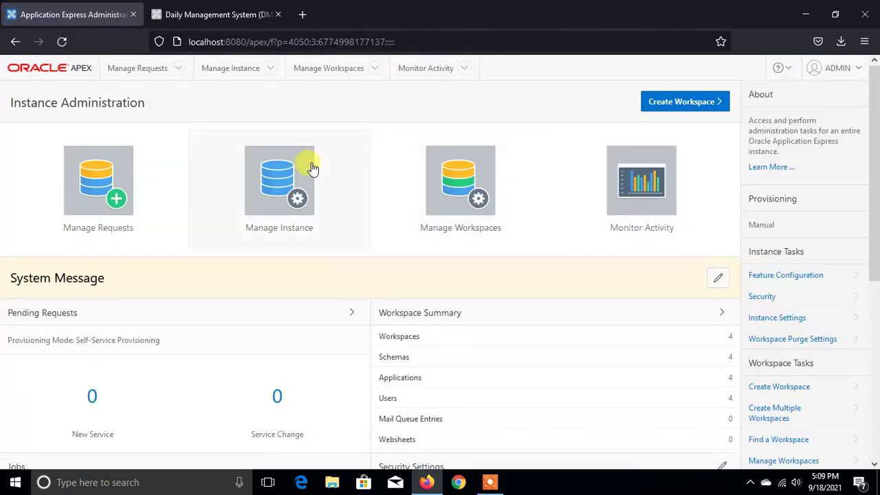
- Open Manage Workspaces from the Instance Administration page
scroll(464, 284, down, 2)
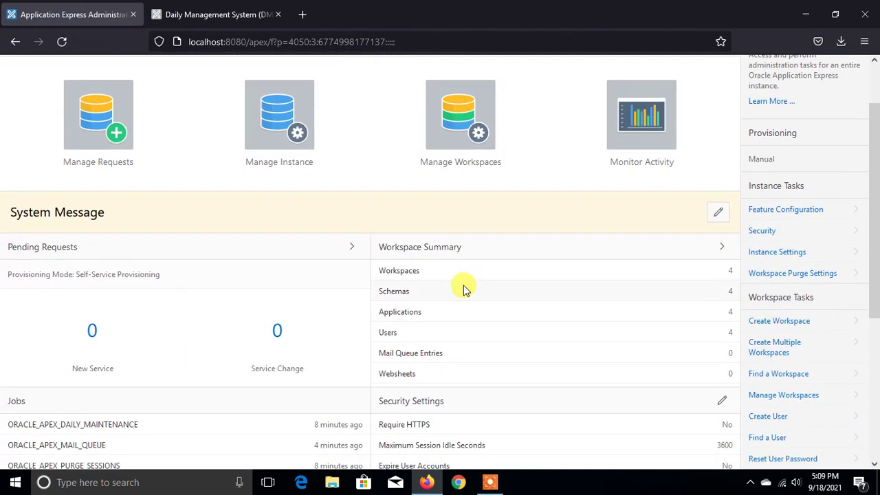
scroll(477, 314, up, 2)
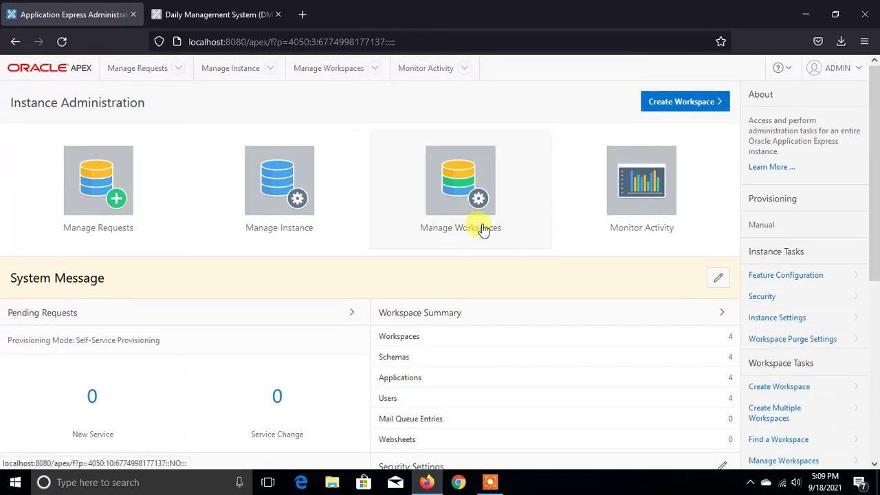
click(475, 213)
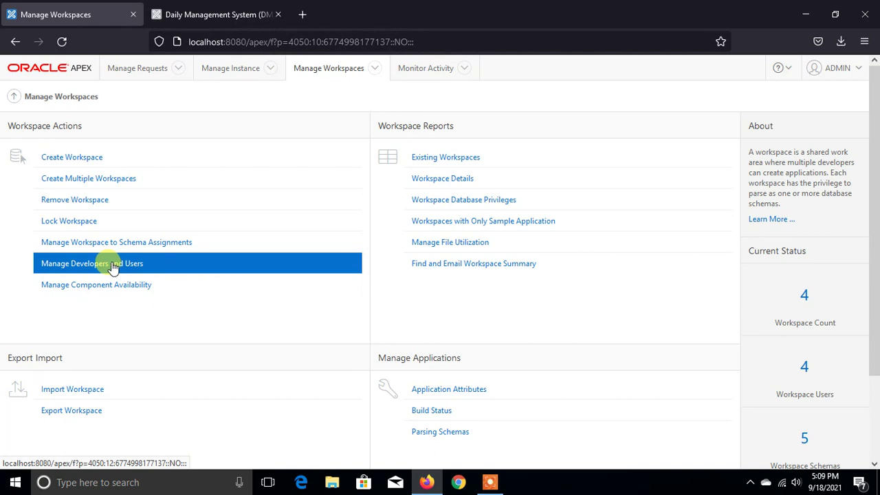
- Open Manage Developers and Users and start a new user account
click(114, 268)
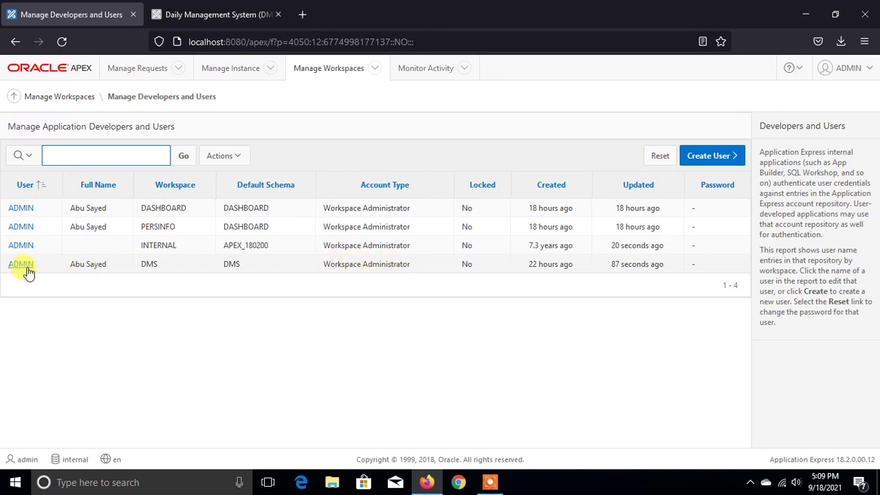
click(697, 157)
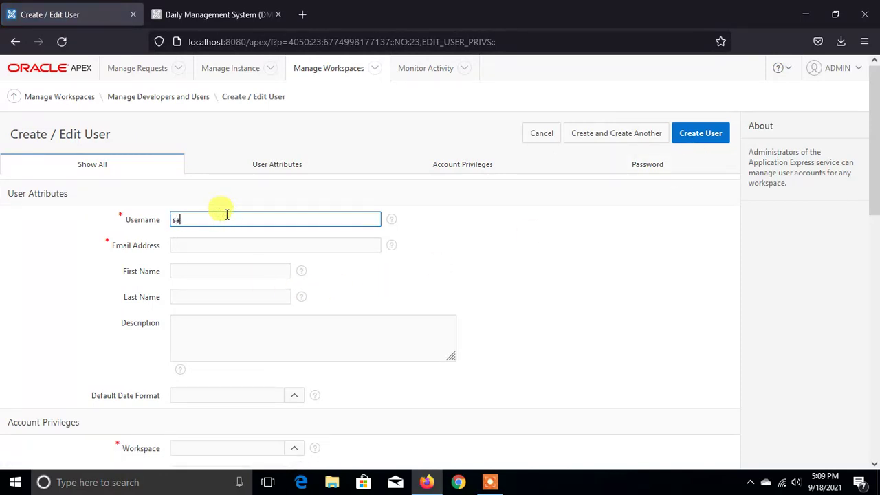
- Fill in the new user's e-mail address, first name and capitalised last name
click(294, 244)
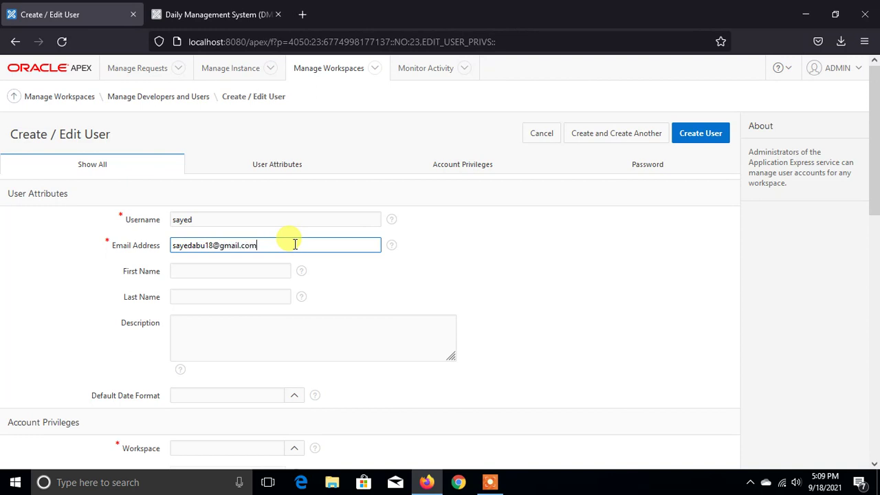
click(237, 269)
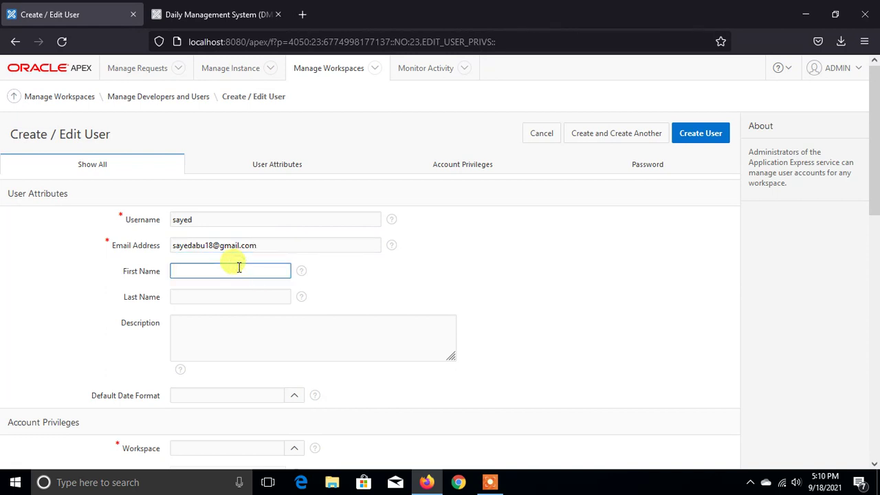
key(Tab)
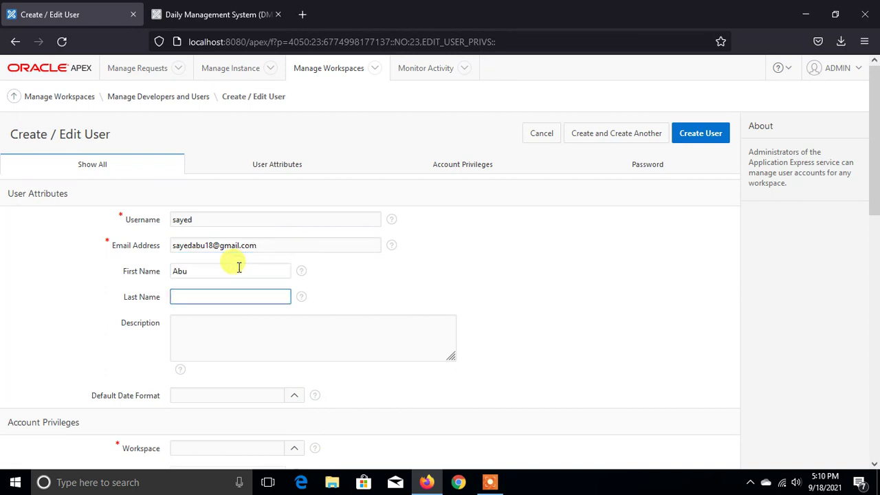
text(sayed)
drag(177, 297, 169, 296)
text(S)
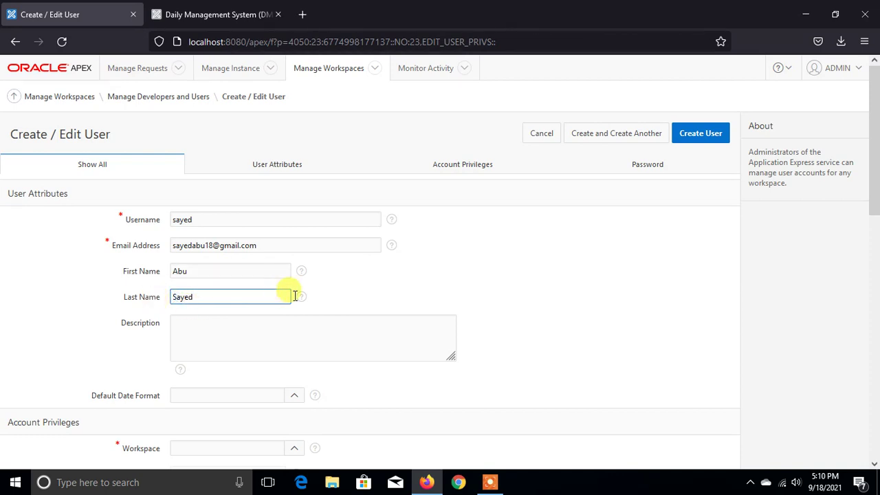
scroll(309, 302, down, 3)
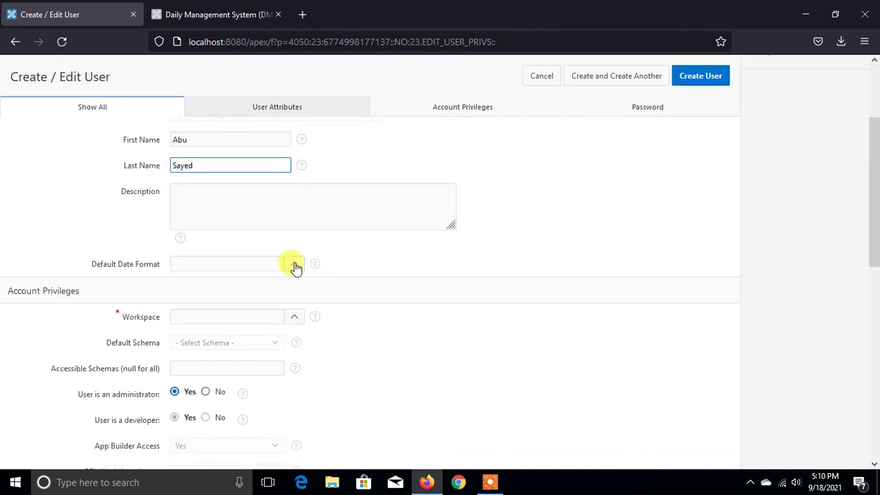
scroll(294, 256, down, 2)
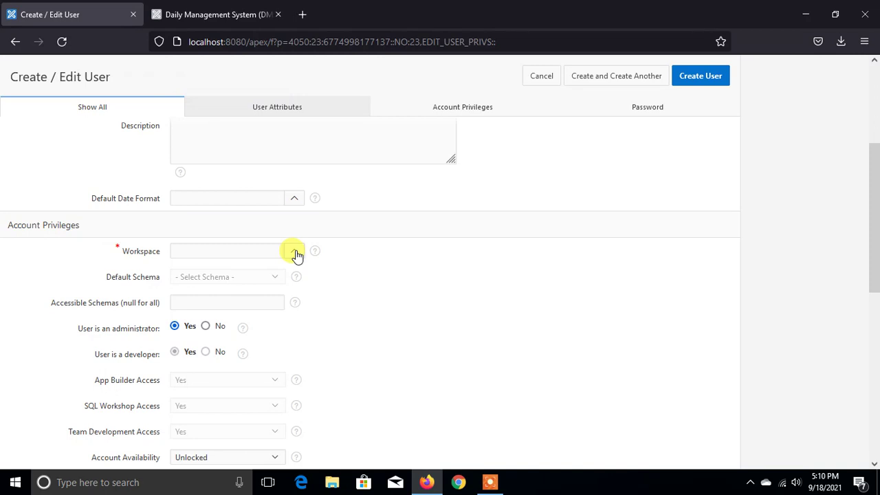
- Assign the user to workspace DMS with DMS as the default schema
click(296, 253)
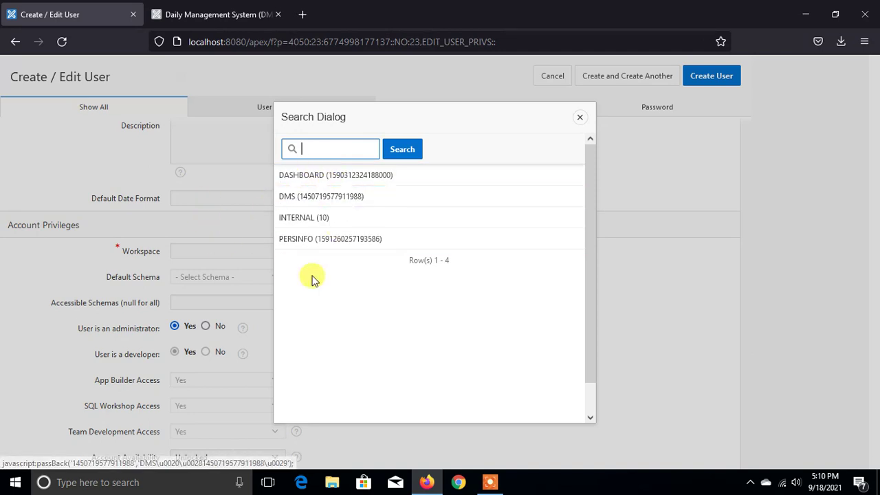
click(319, 198)
click(297, 253)
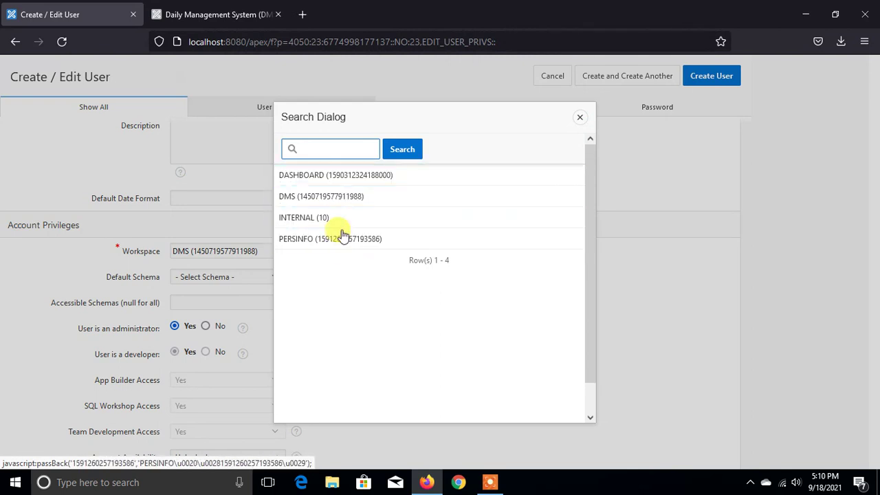
click(337, 199)
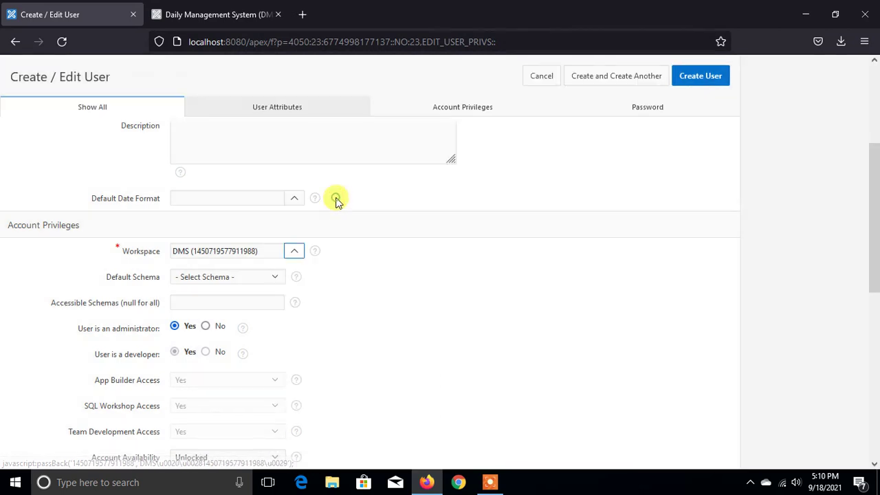
click(277, 276)
click(238, 315)
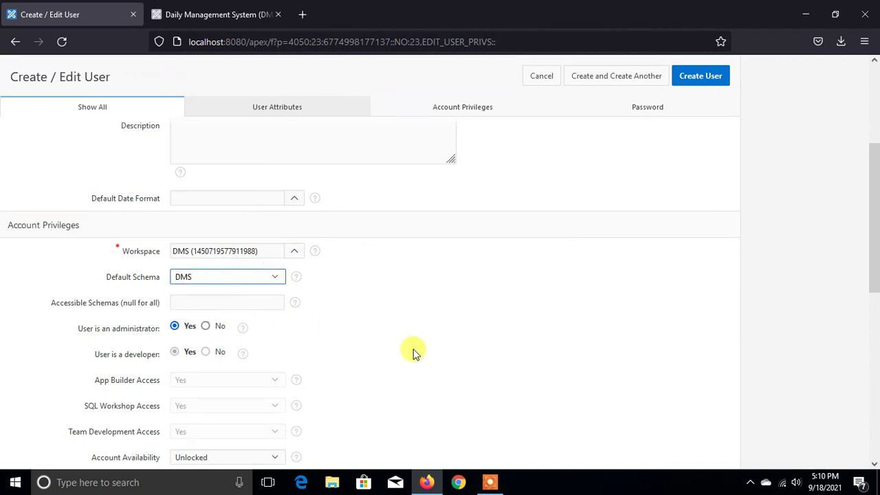
- Set Require Change of Password on First Use to No
scroll(390, 343, down, 2)
scroll(280, 310, down, 2)
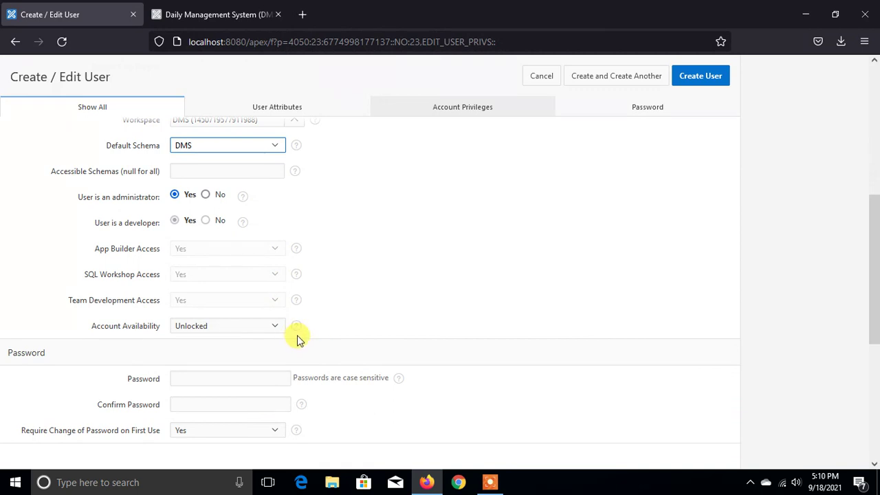
scroll(369, 393, down, 3)
scroll(302, 347, up, 1)
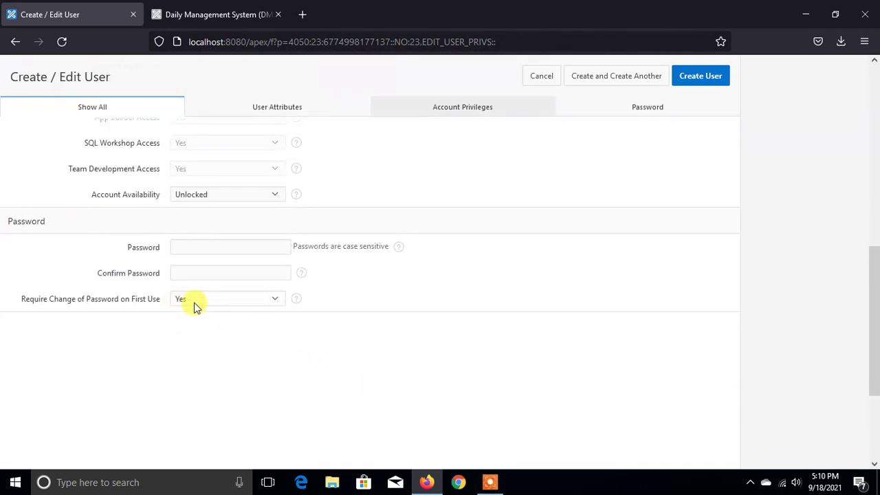
click(193, 303)
click(186, 336)
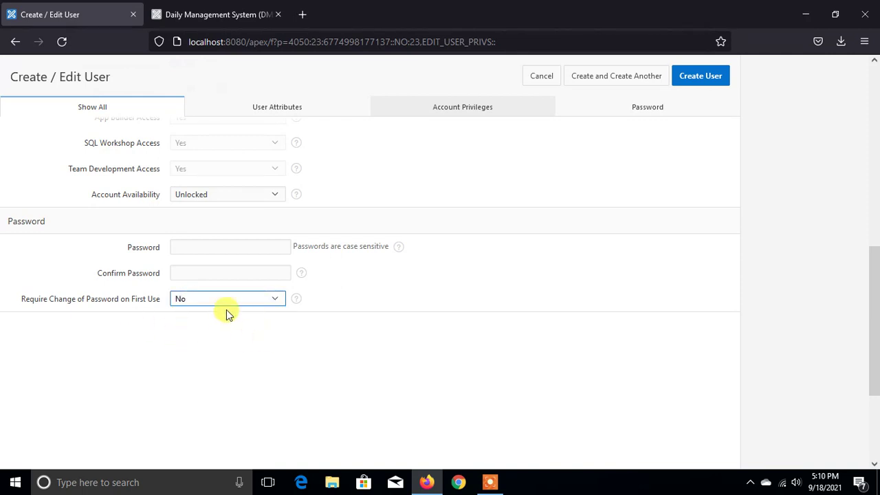
scroll(242, 340, up, 1)
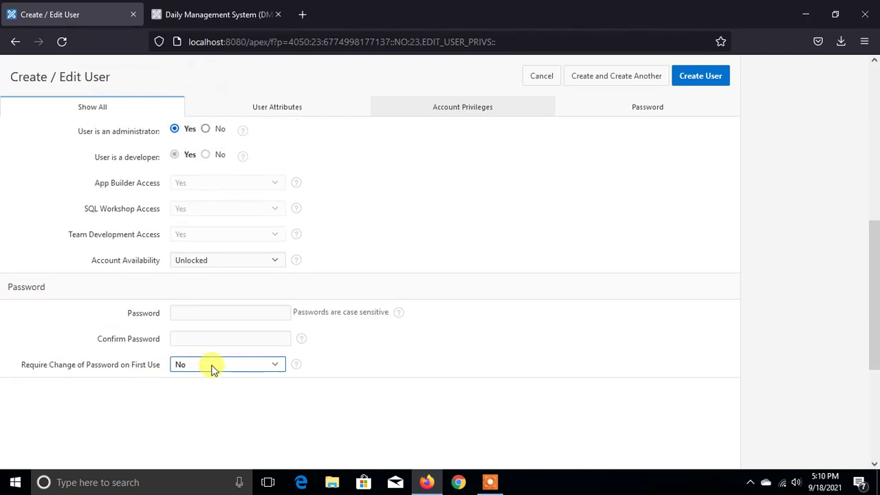
scroll(371, 346, up, 1)
scroll(383, 342, up, 1)
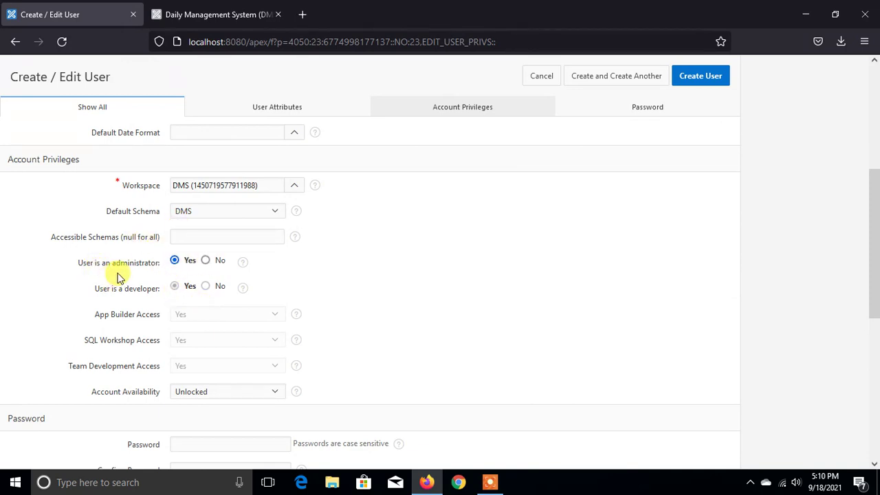
- Make the user a non-administrator but keep them a developer
click(205, 261)
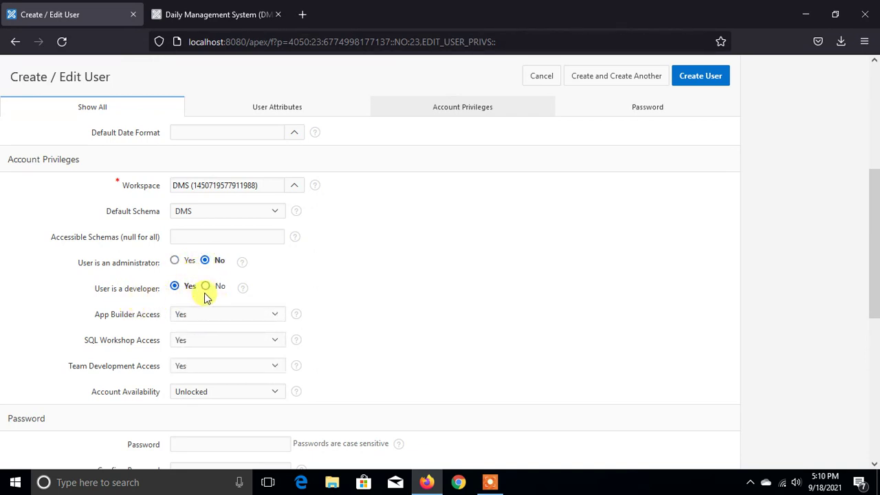
click(205, 286)
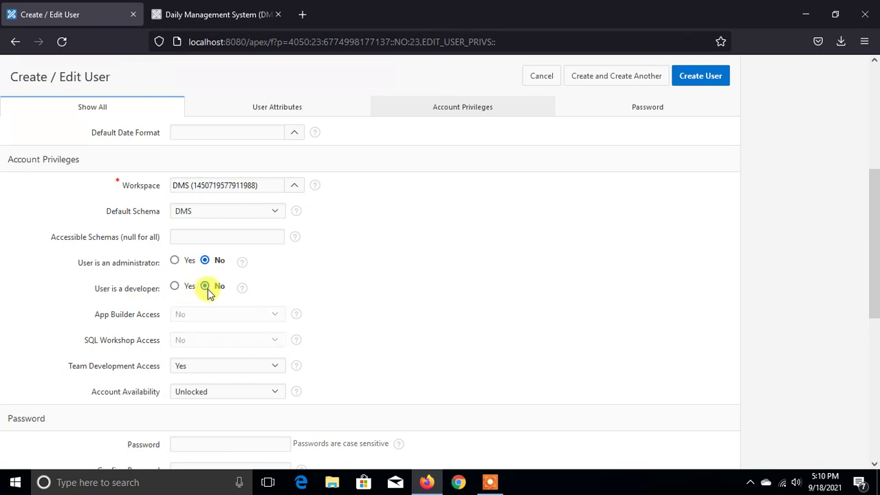
click(175, 286)
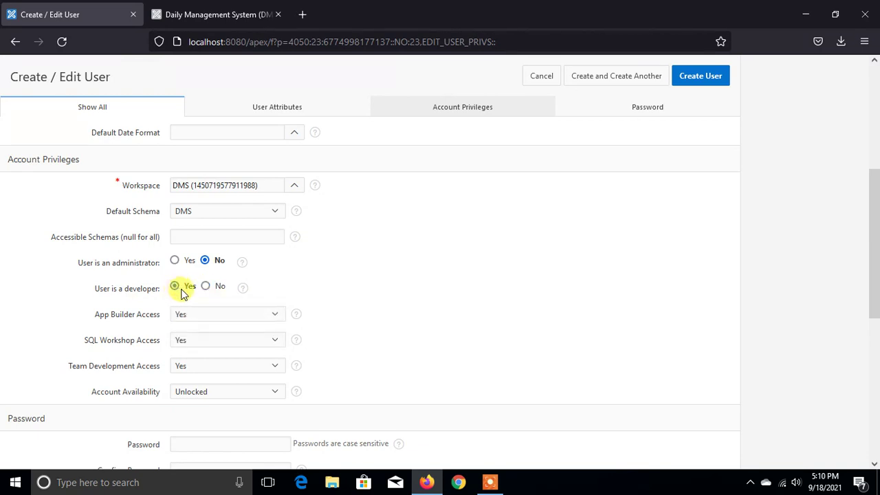
click(206, 287)
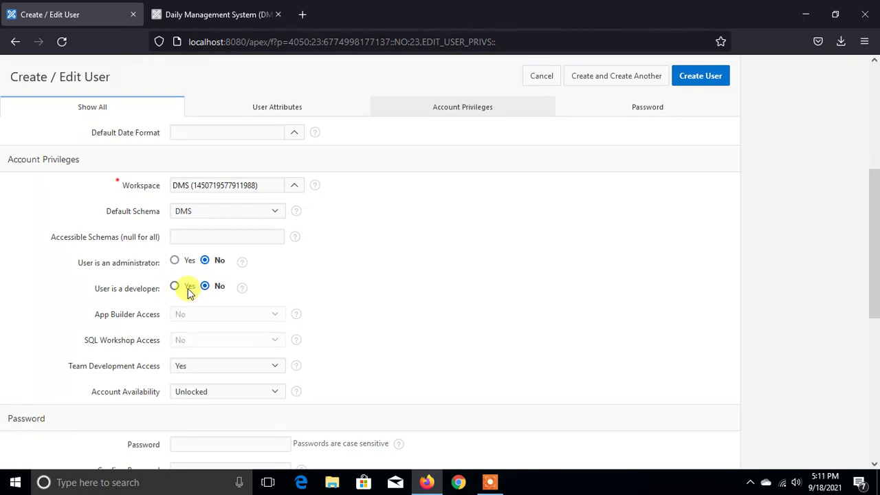
click(176, 287)
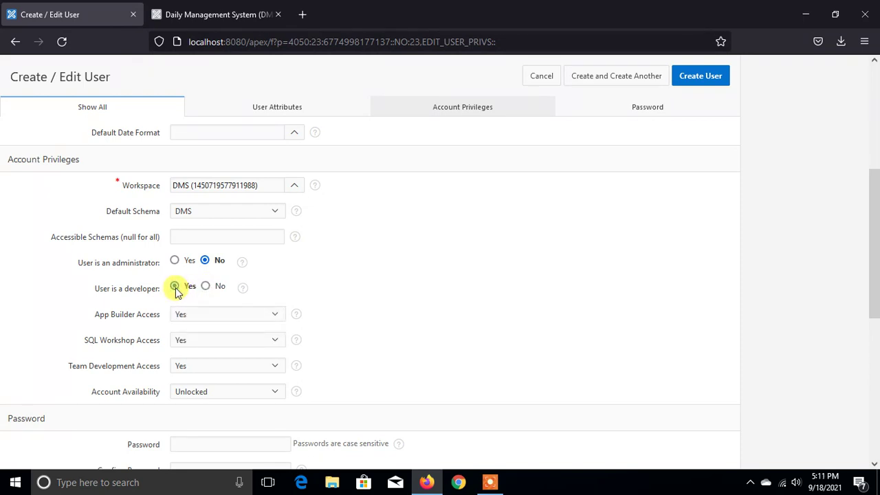
scroll(185, 290, down, 2)
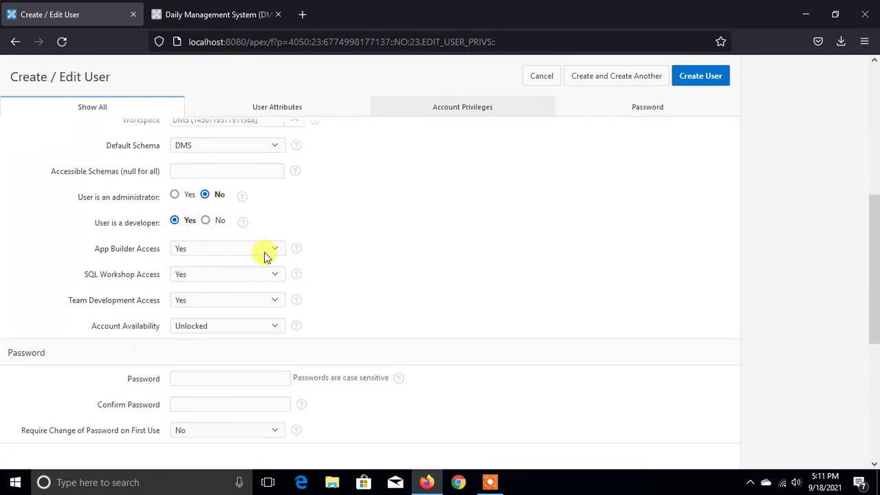
- Keep App Builder, SQL Workshop and Team Development access all set to Yes
click(205, 251)
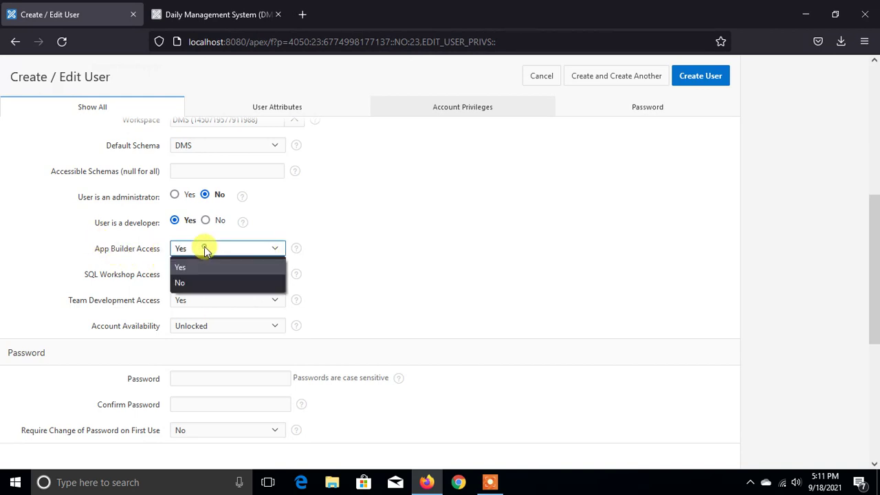
click(205, 250)
click(205, 250)
click(198, 268)
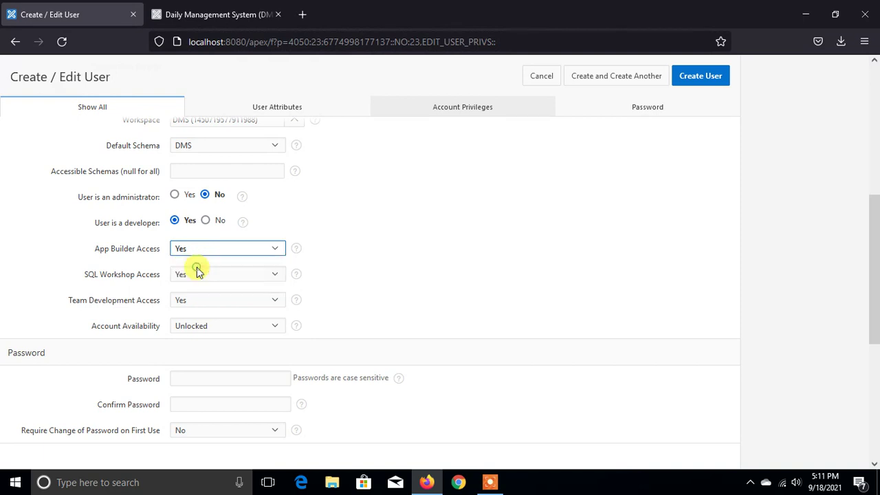
scroll(365, 278, down, 2)
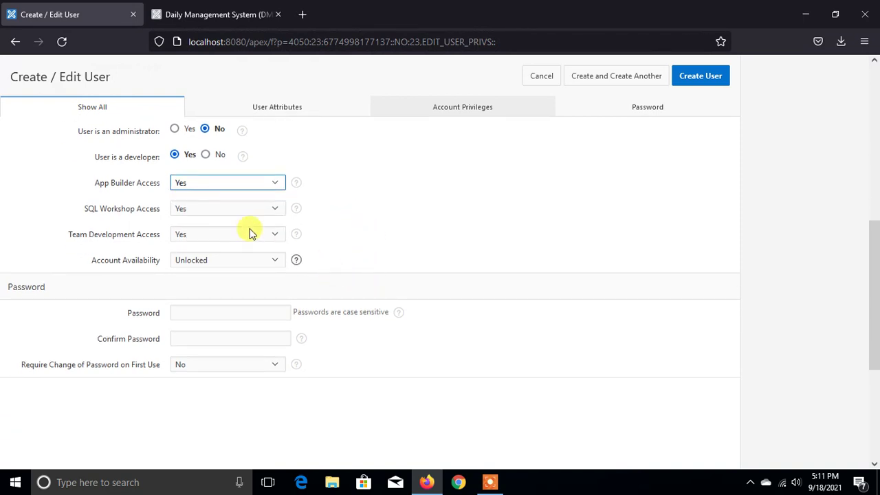
click(201, 214)
click(196, 226)
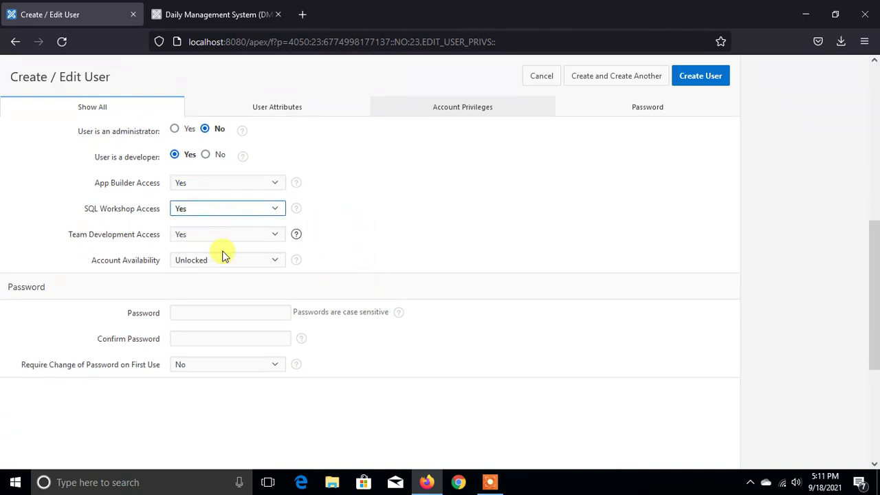
click(183, 237)
click(186, 250)
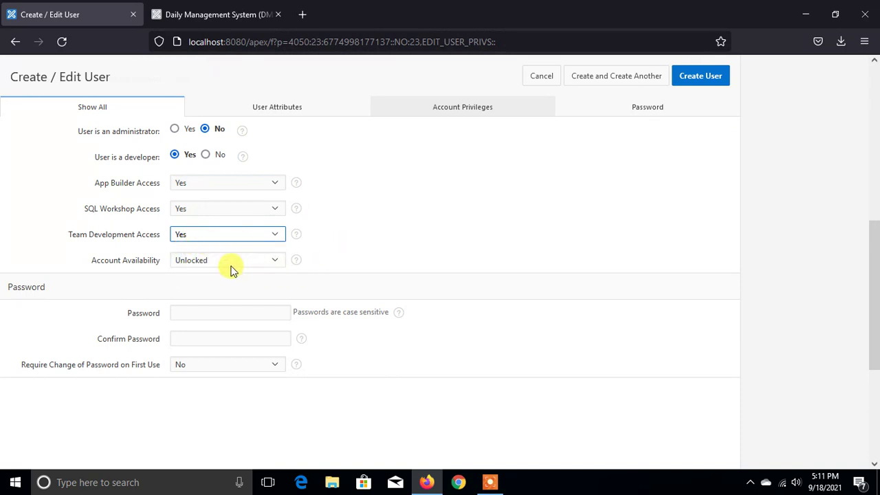
- Set Account Availability to Unlocked and submit the new user
click(233, 261)
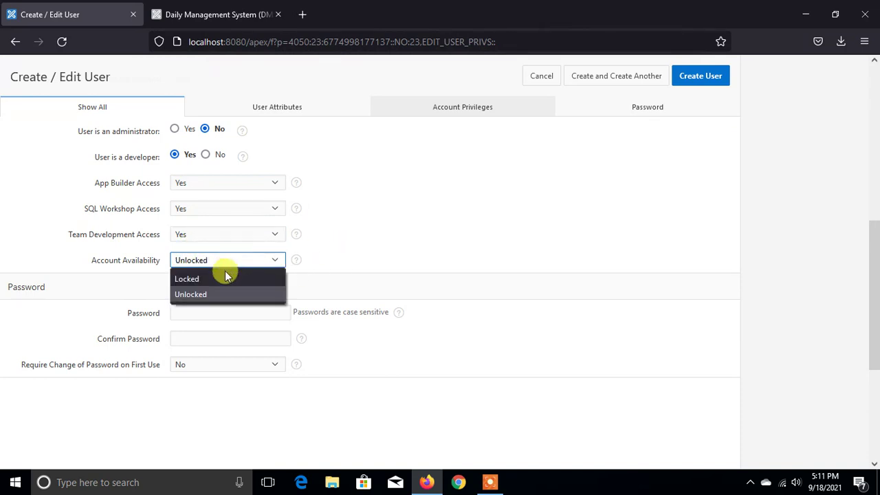
click(209, 285)
click(213, 264)
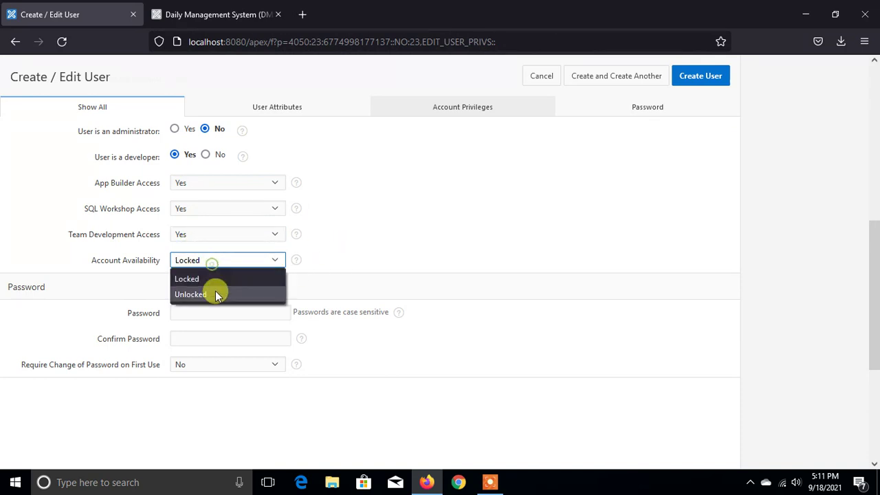
click(216, 293)
scroll(226, 272, up, 2)
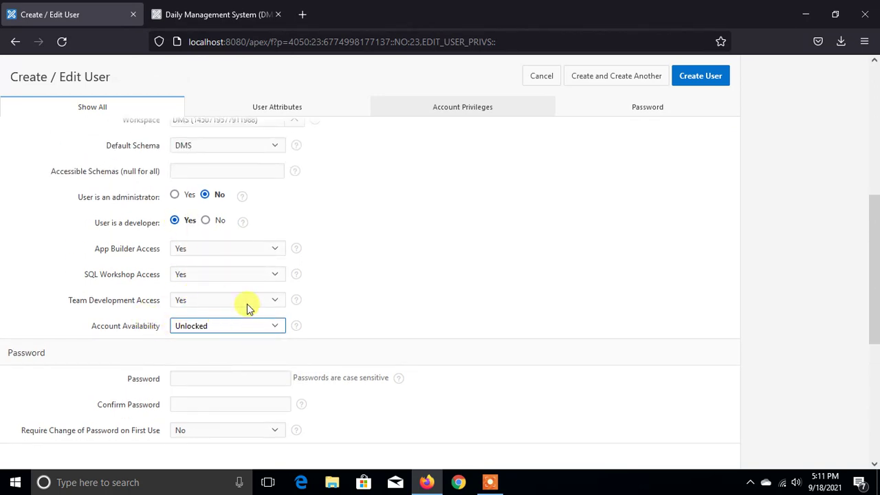
scroll(446, 326, up, 5)
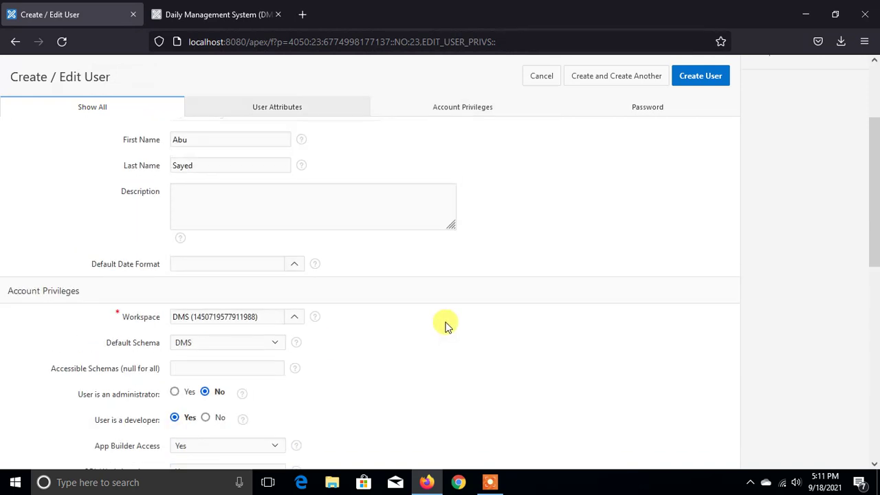
scroll(445, 327, down, 6)
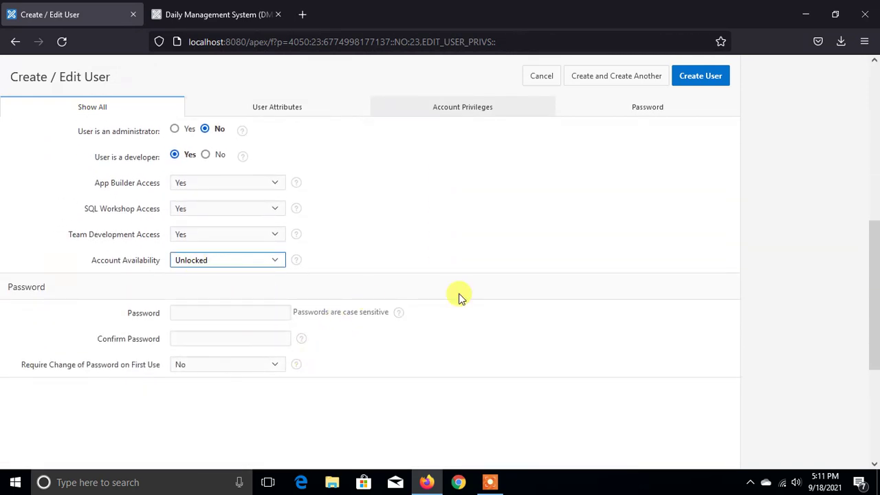
scroll(458, 295, up, 2)
scroll(585, 291, up, 6)
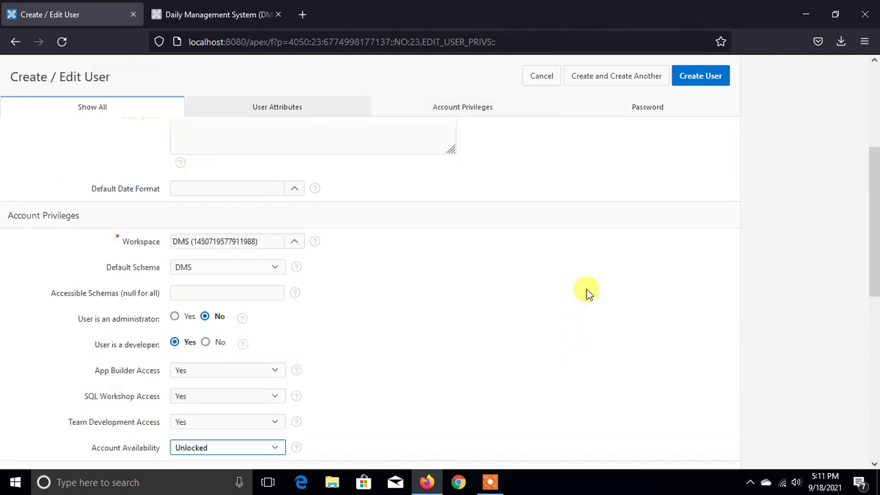
click(699, 77)
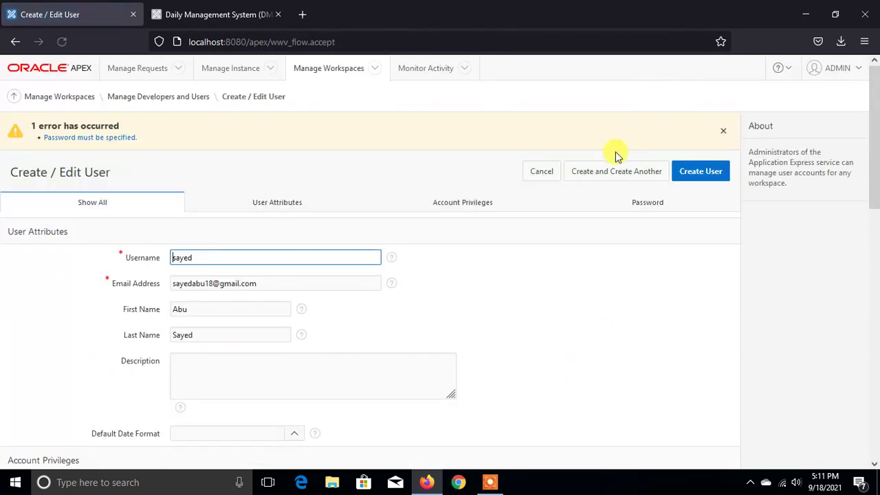
- Enter the new developer's password, create the user, and decline the browser's login save
scroll(323, 333, down, 10)
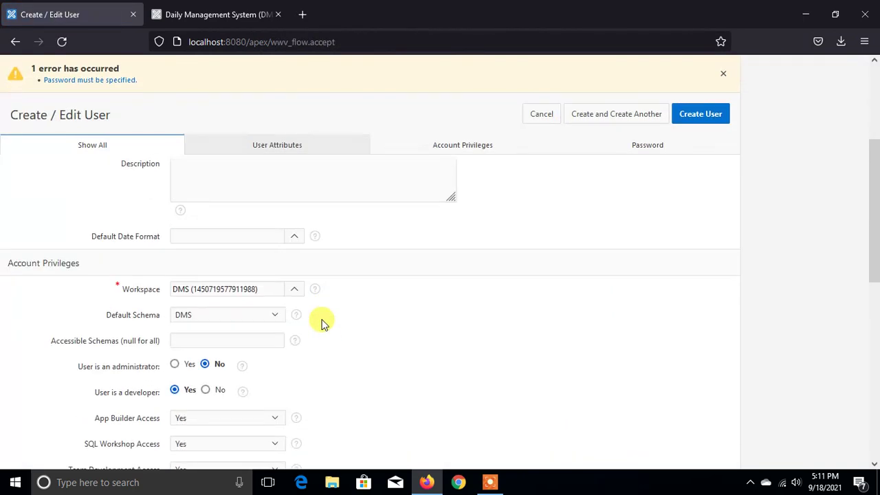
scroll(365, 356, down, 2)
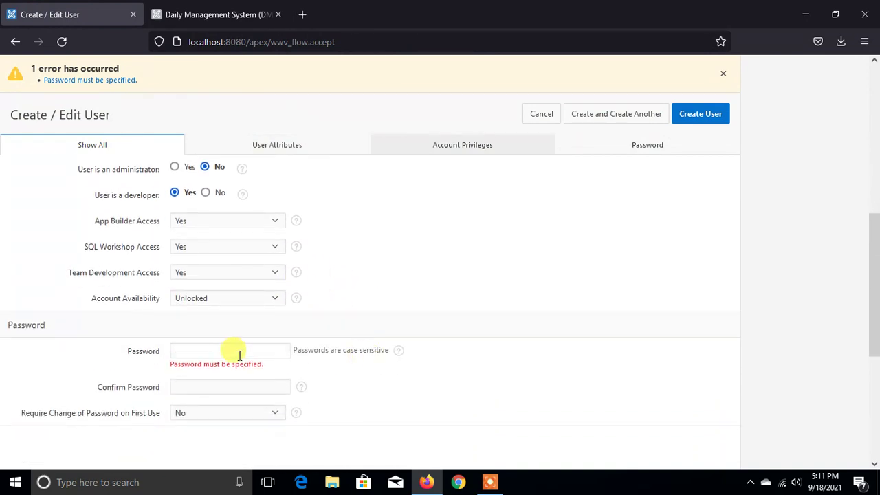
click(232, 351)
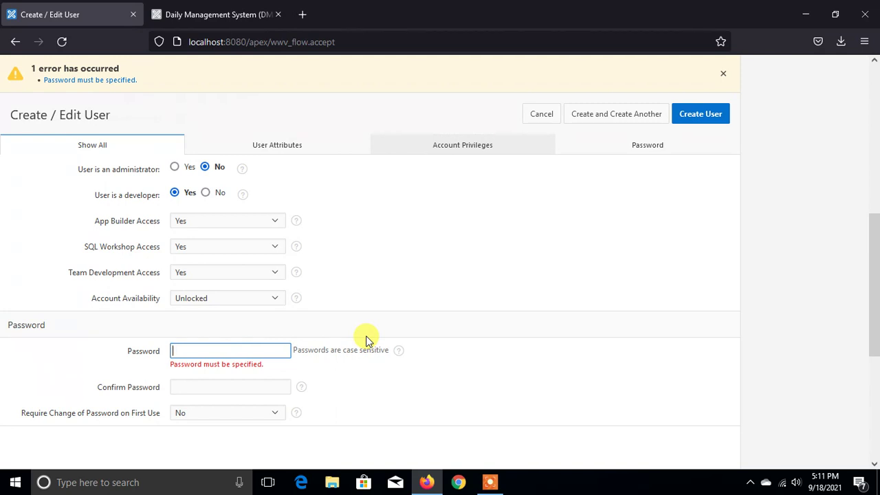
text(•••)
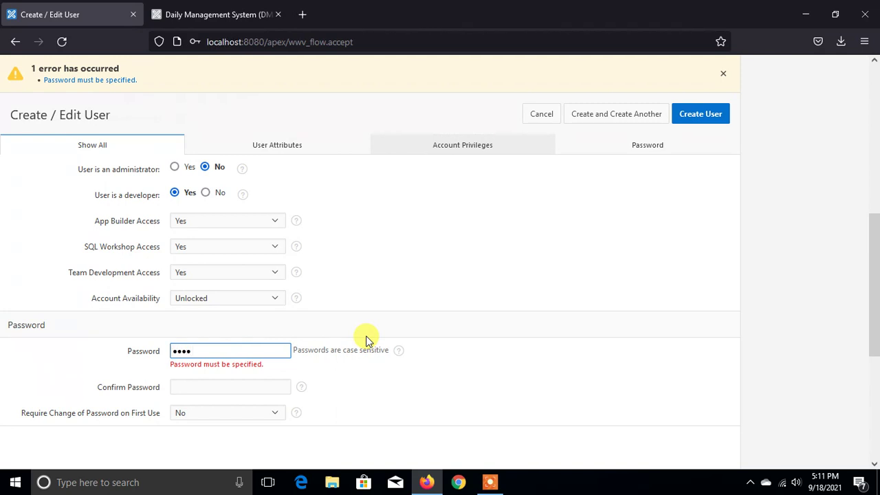
click(696, 115)
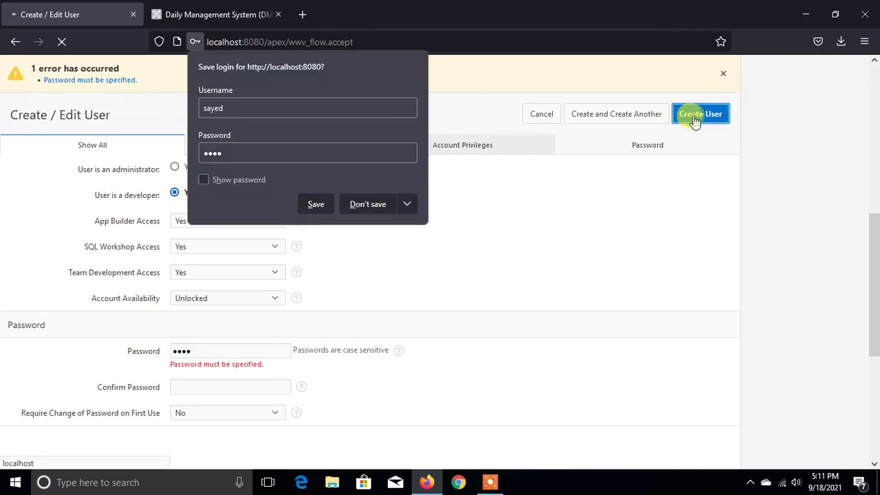
click(367, 204)
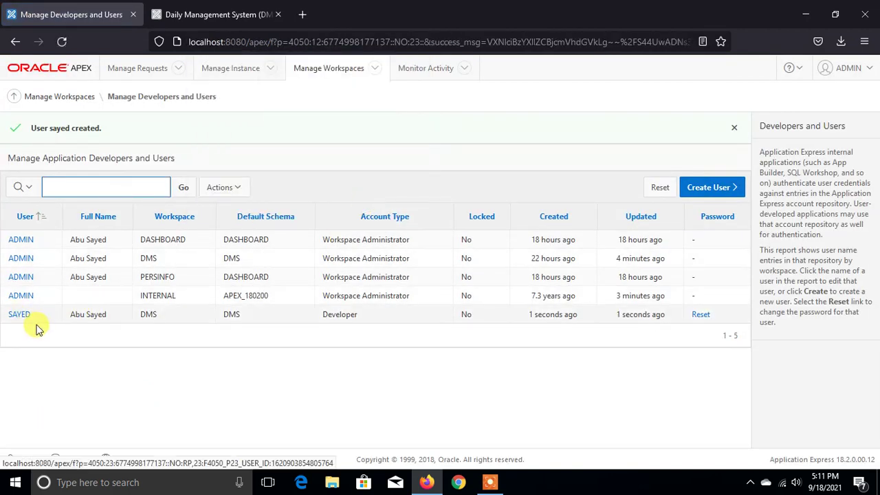
- Review the users list, checking the new Developer user in DMS against the administrators' workspaces
double_click(151, 313)
double_click(158, 277)
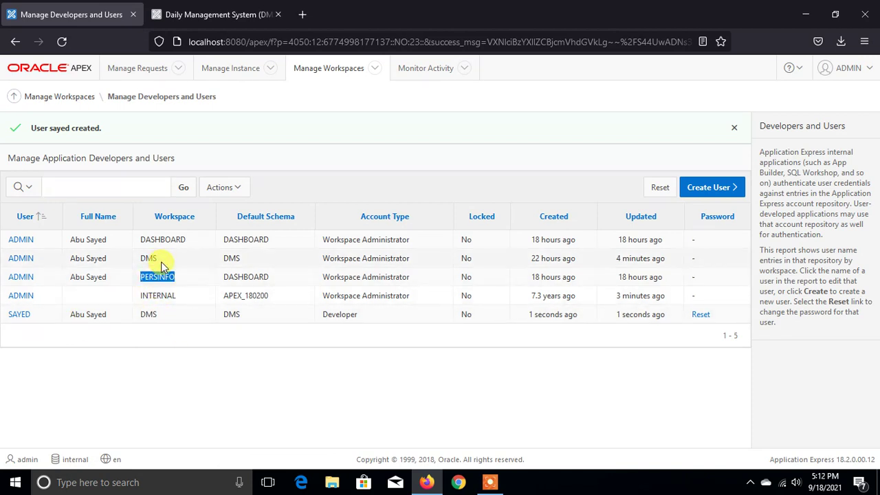
double_click(186, 239)
double_click(172, 298)
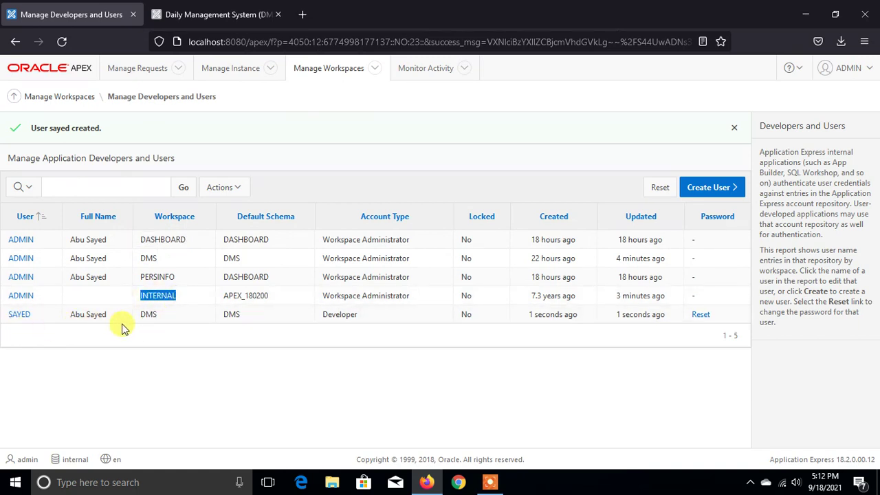
click(147, 326)
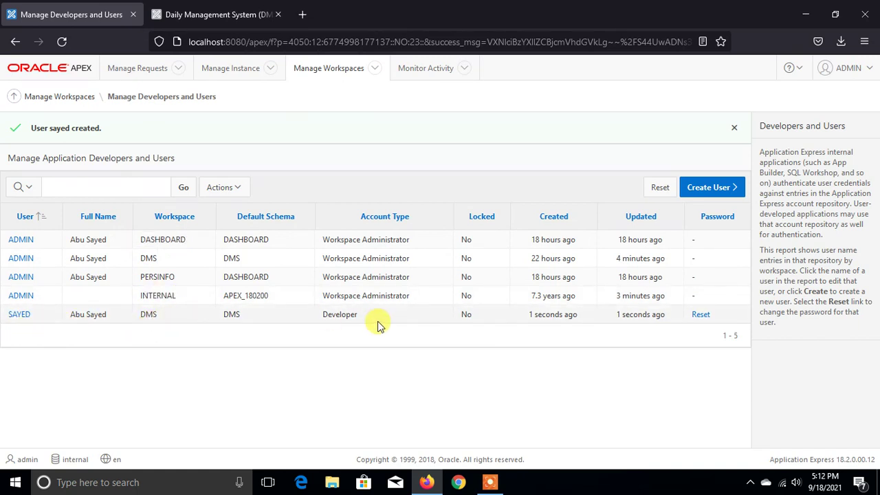
drag(367, 318, 314, 321)
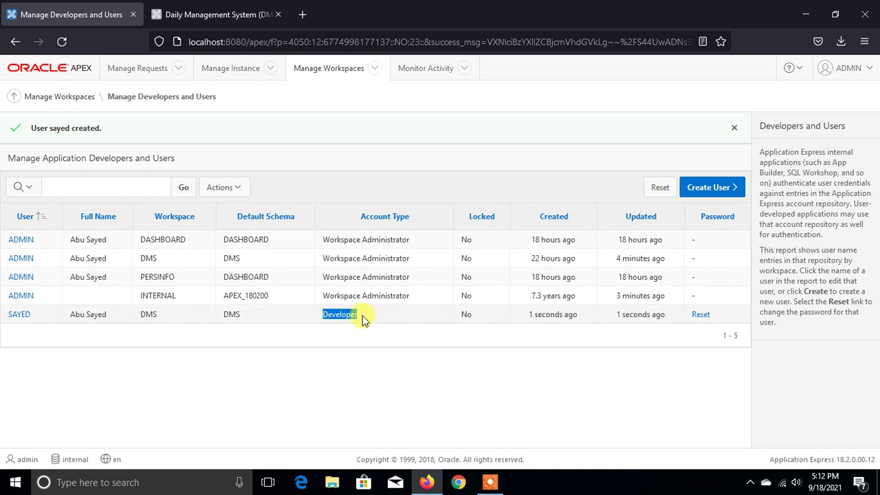
drag(417, 293, 326, 246)
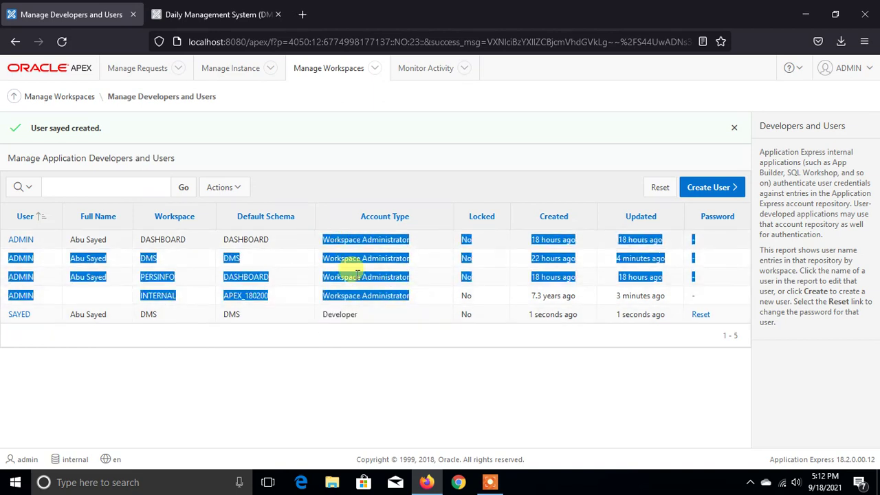
click(378, 317)
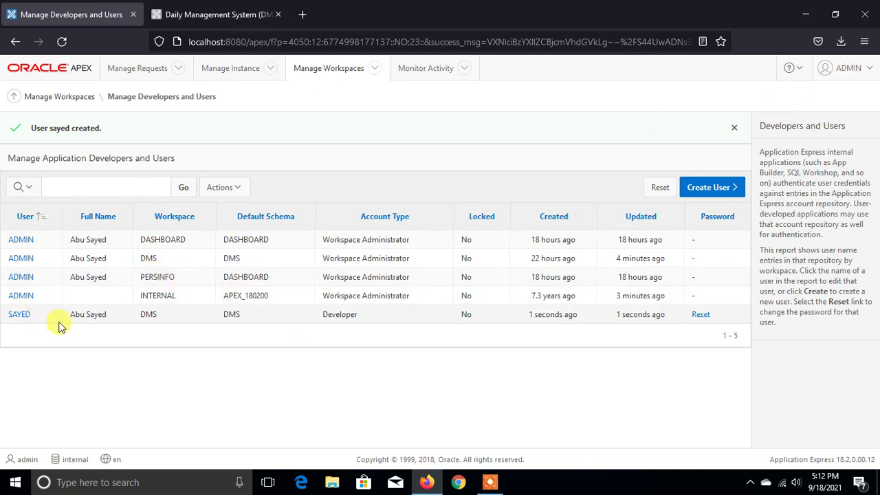
click(860, 71)
- Sign out as ADMIN, log in to workspace DMS with the developer account, and open the DMS app
click(701, 208)
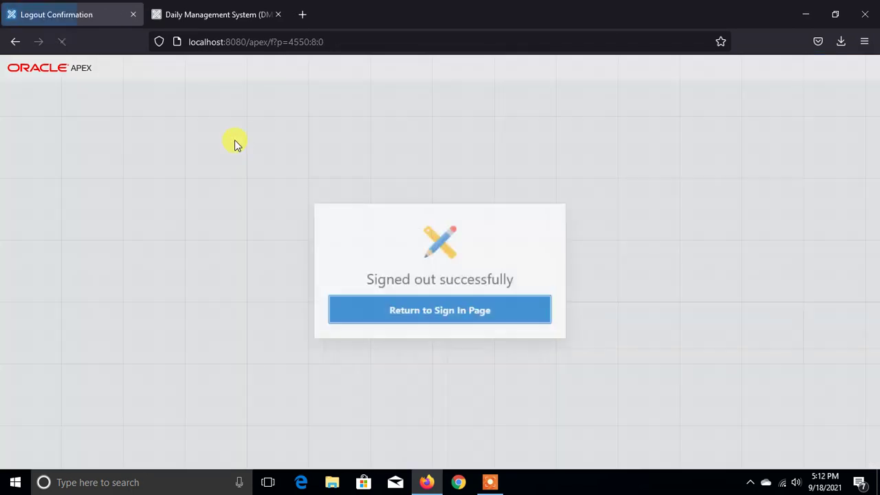
click(406, 303)
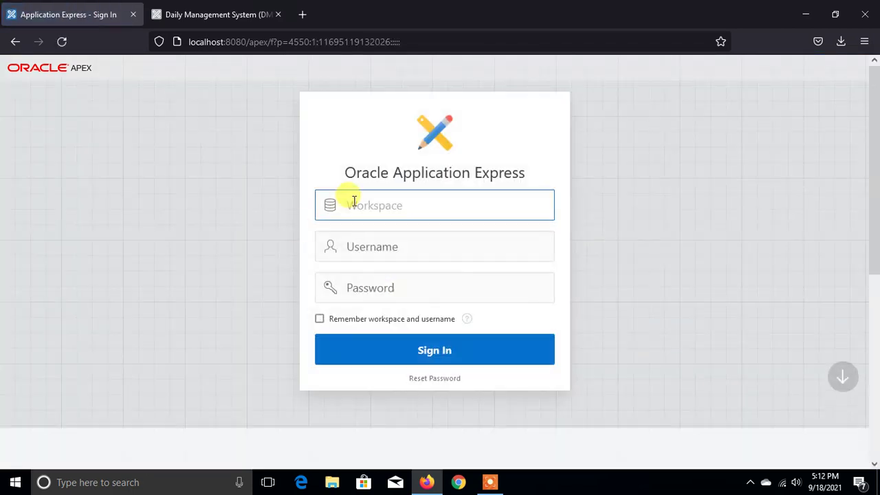
text(DM)
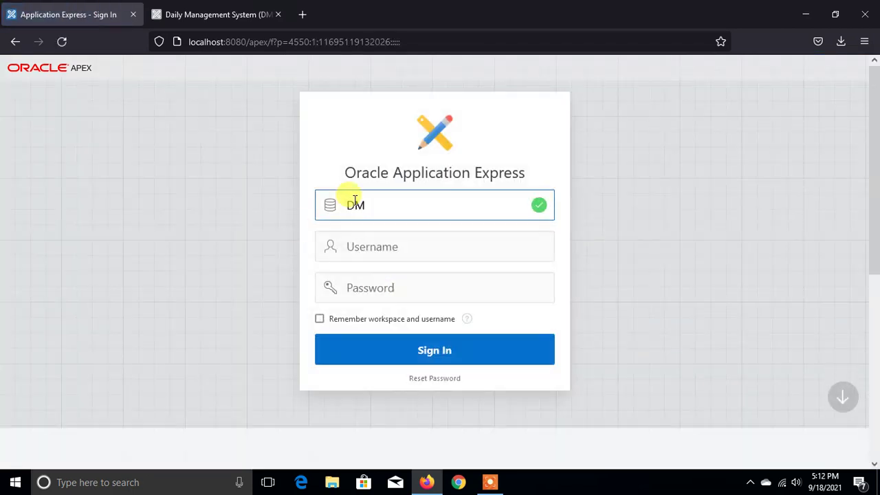
text(S)
key(Tab)
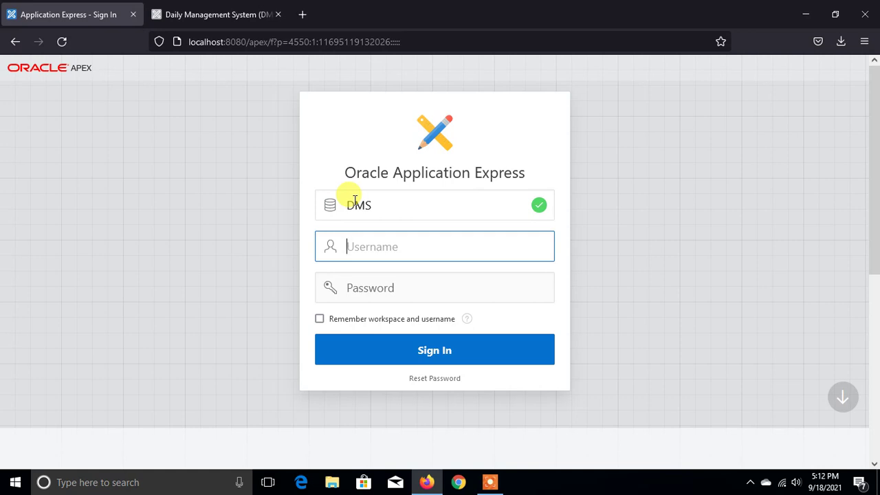
text(sayed)
key(Tab)
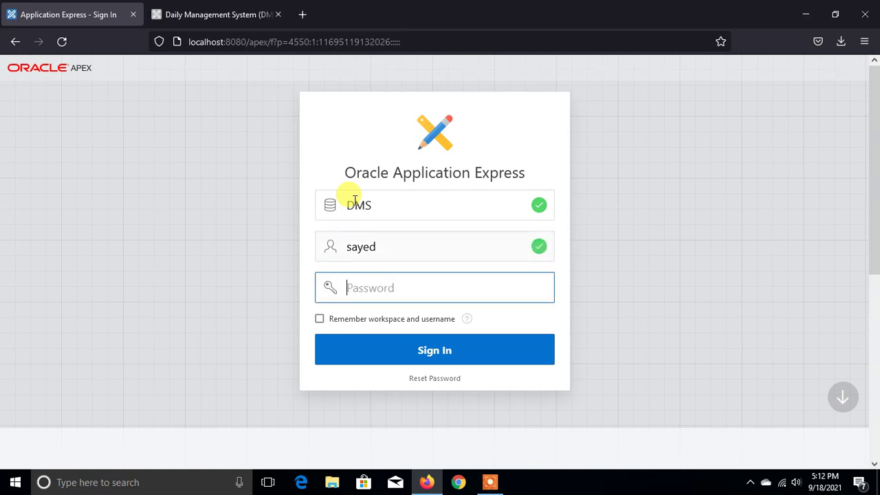
text(s)
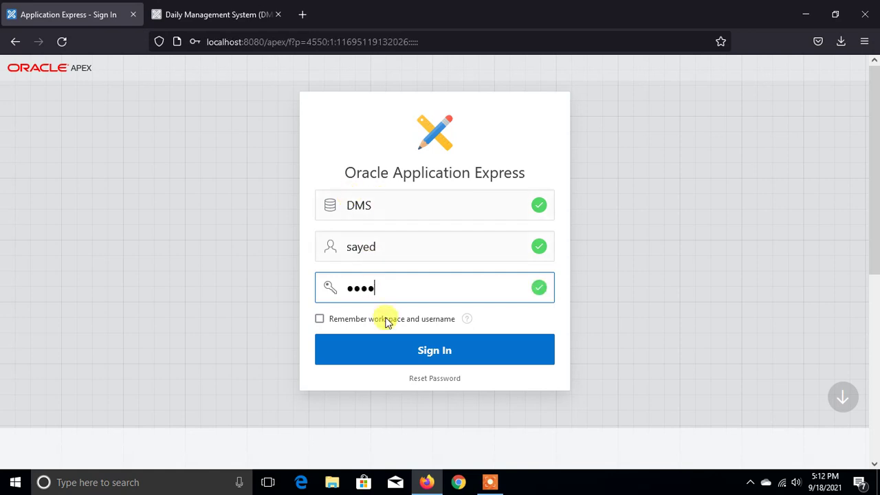
click(393, 352)
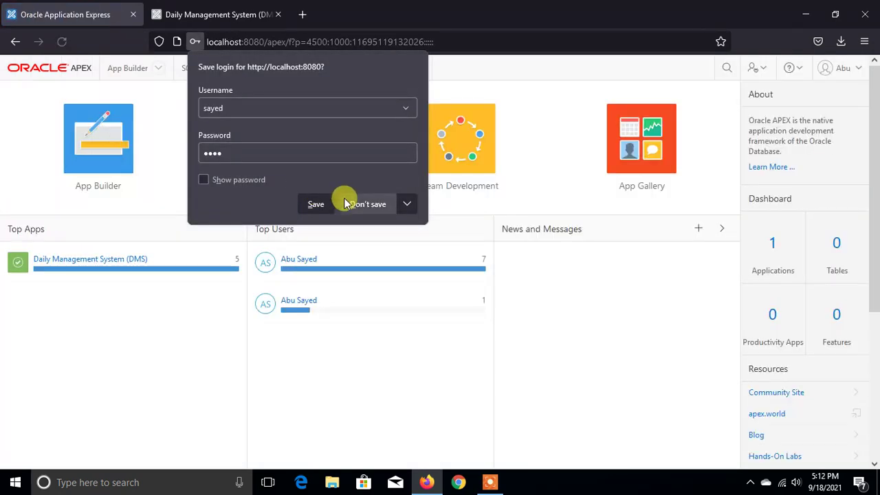
click(347, 201)
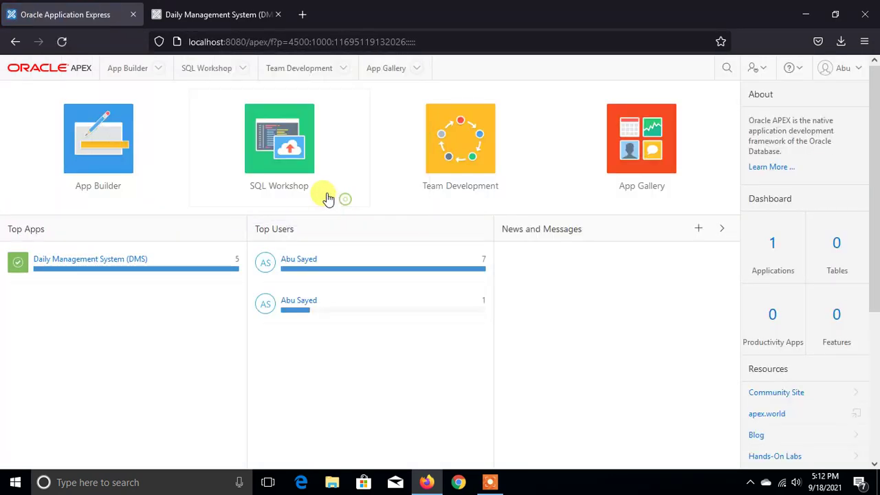
click(86, 259)
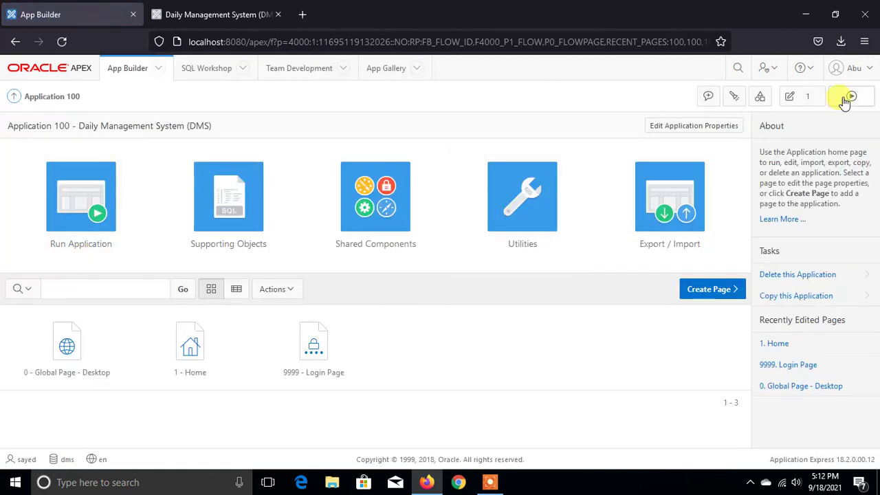
- Run the Daily Management System app in a new tab, sign out of it, and close that tab
click(847, 96)
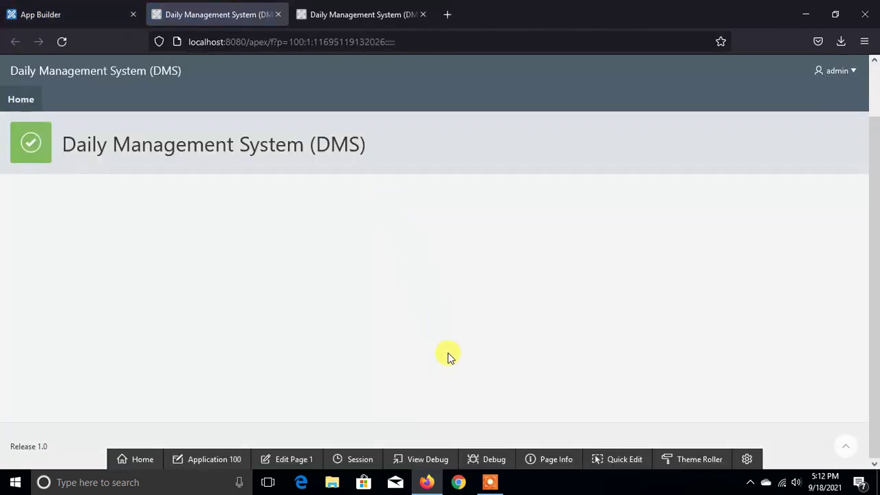
scroll(503, 304, down, 2)
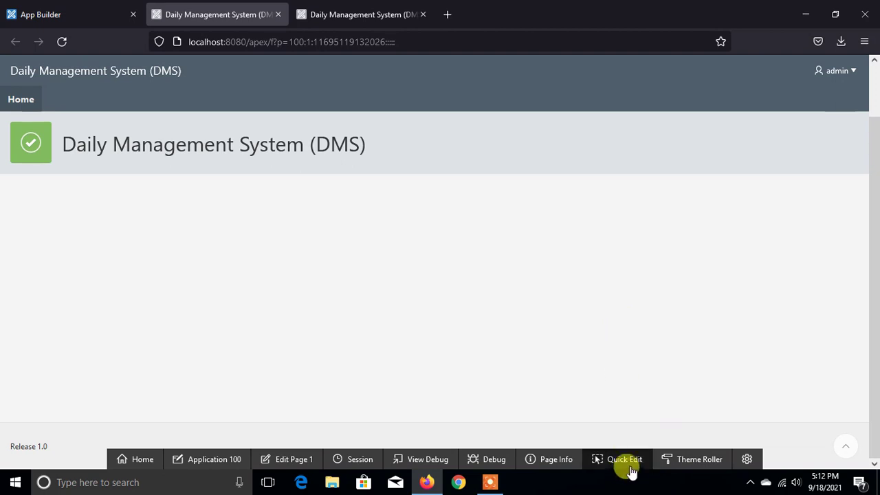
click(853, 72)
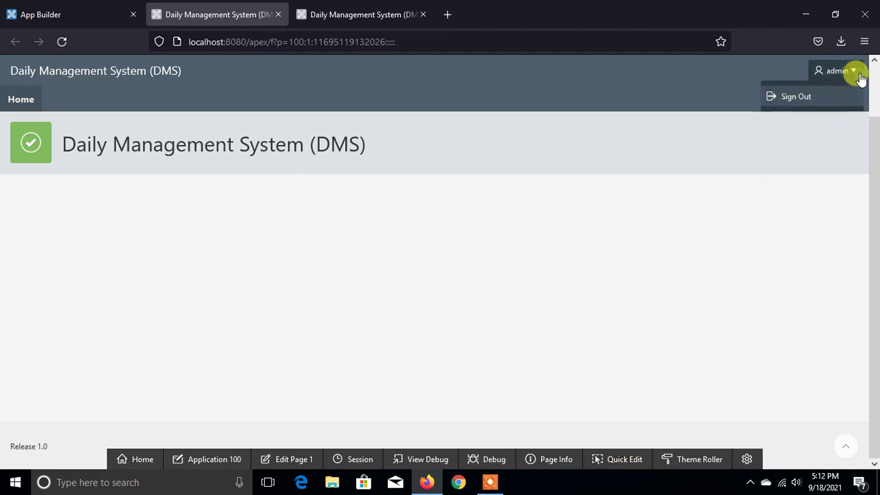
click(798, 92)
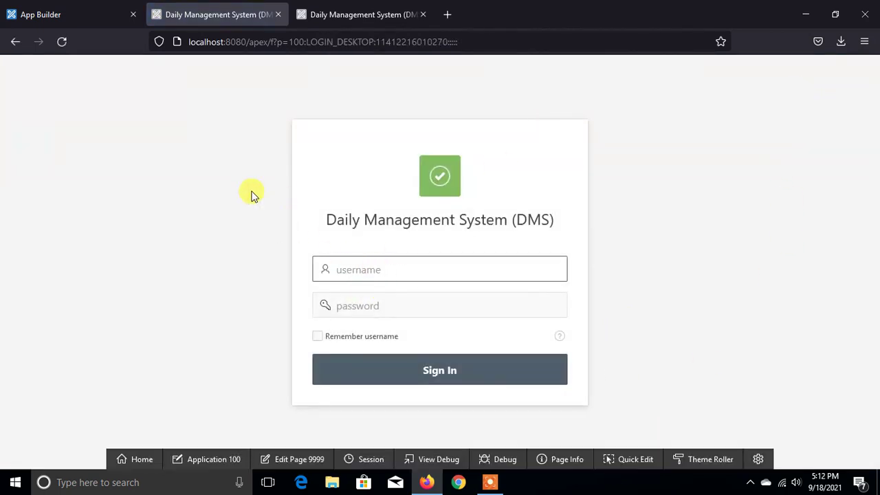
click(278, 15)
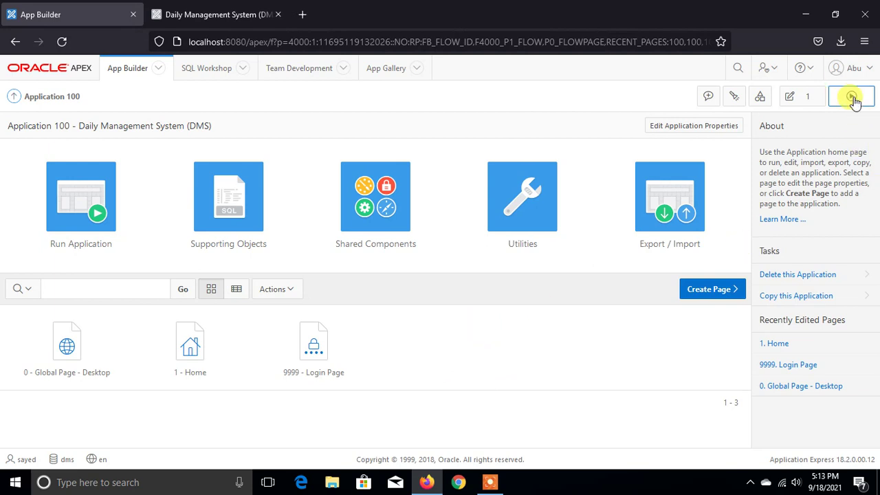
click(851, 67)
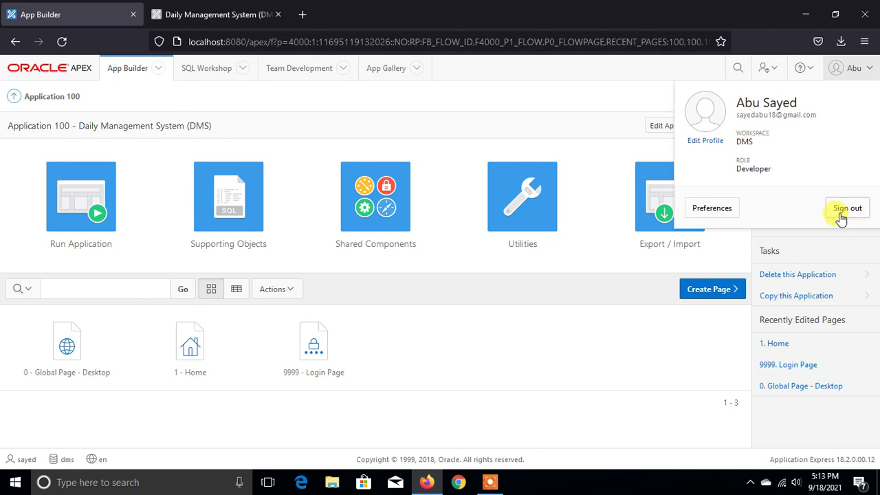
- Sign out the developer, log back in to workspace DMS as administrator, and open application 100
click(840, 216)
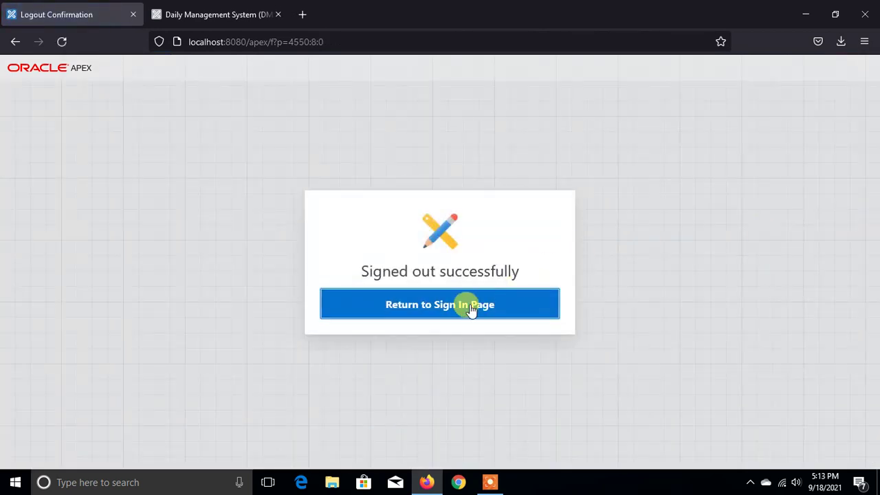
click(456, 308)
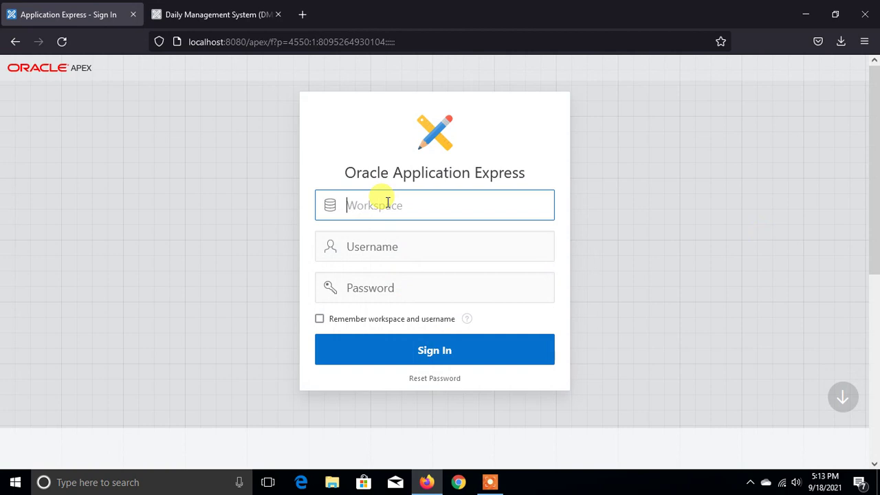
text(DMS)
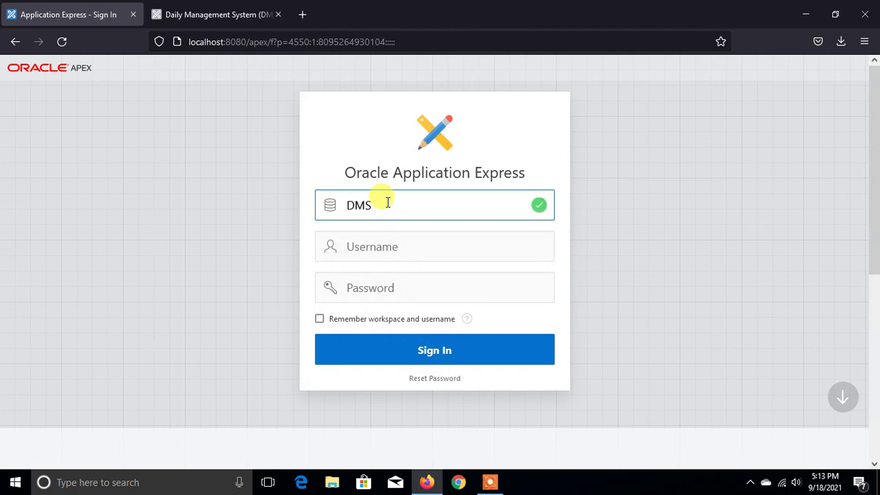
key(Tab)
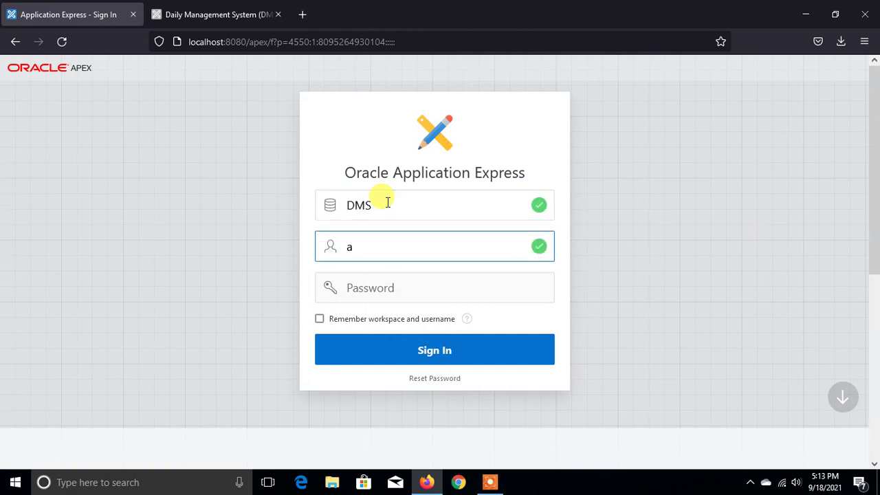
text(admin)
key(Tab)
text(a)
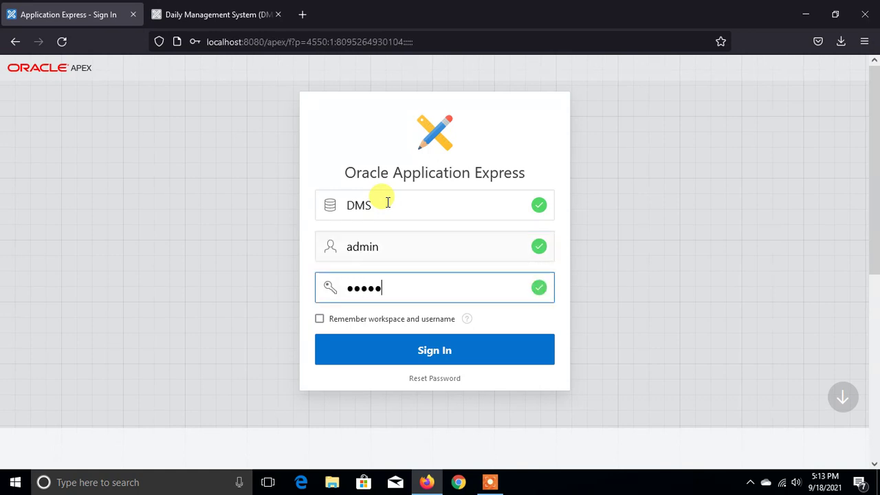
click(410, 350)
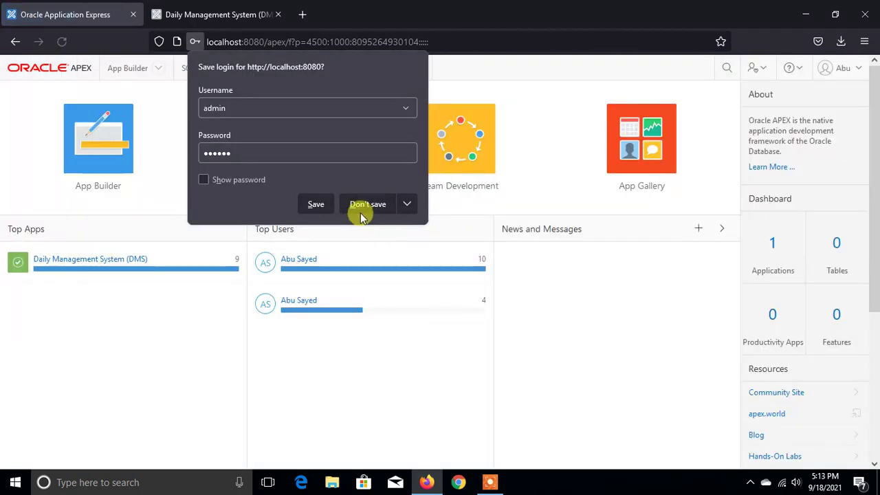
click(361, 207)
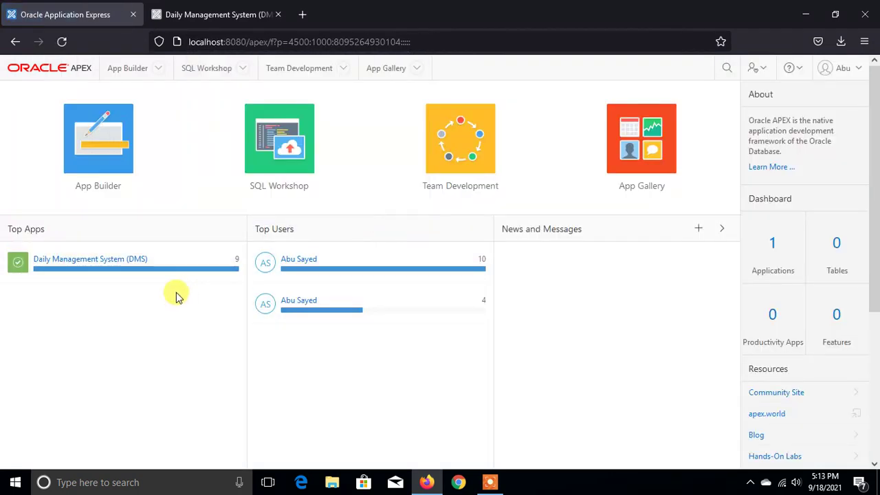
click(88, 262)
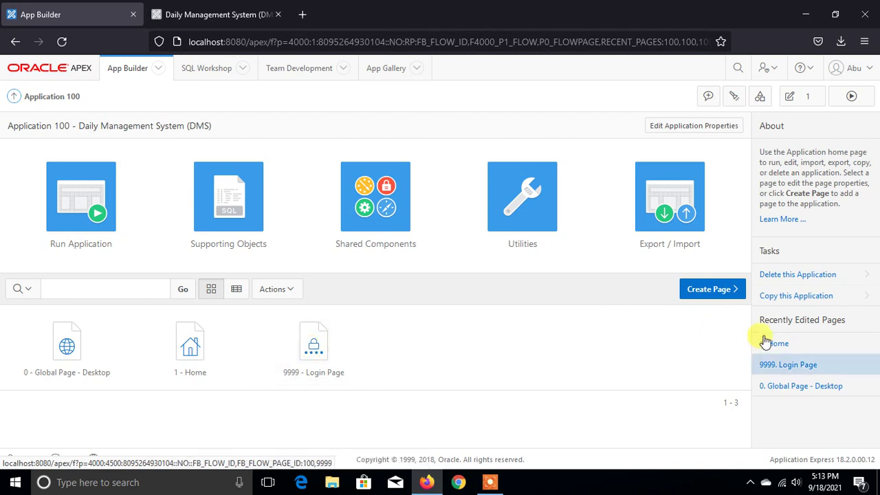
- Start a new page, pick the Blank Page component type, and continue to its page attributes
click(696, 293)
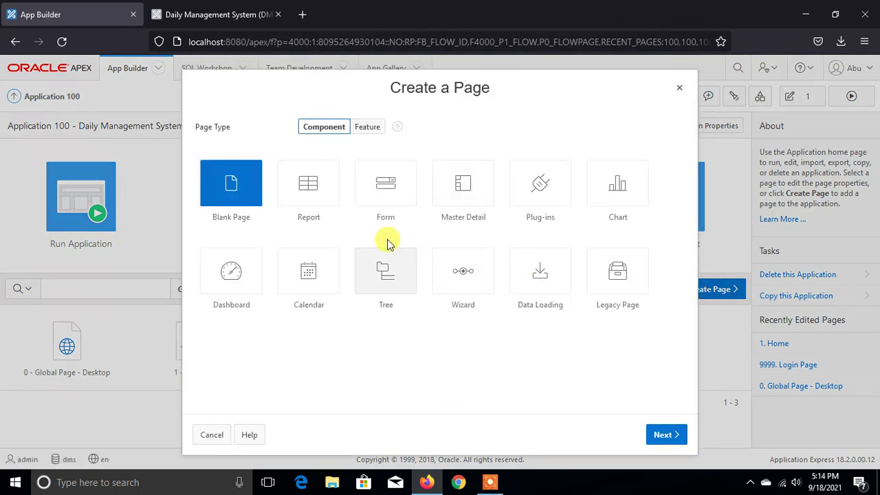
click(364, 132)
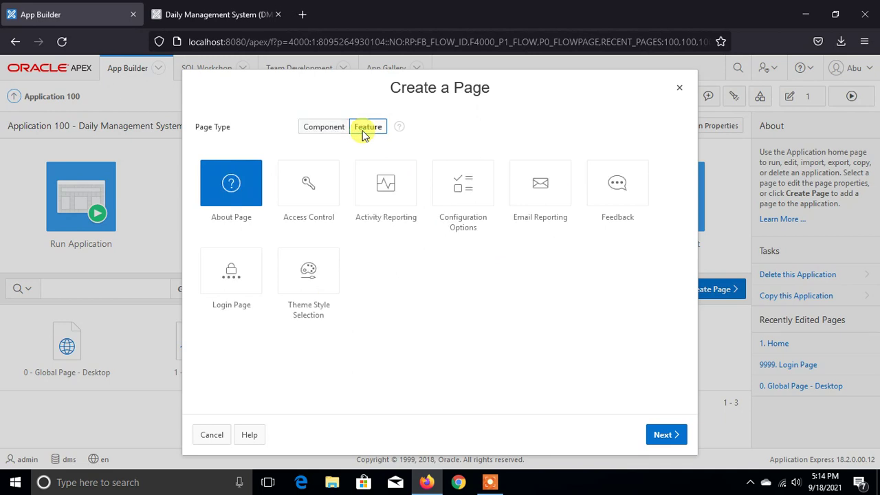
click(327, 131)
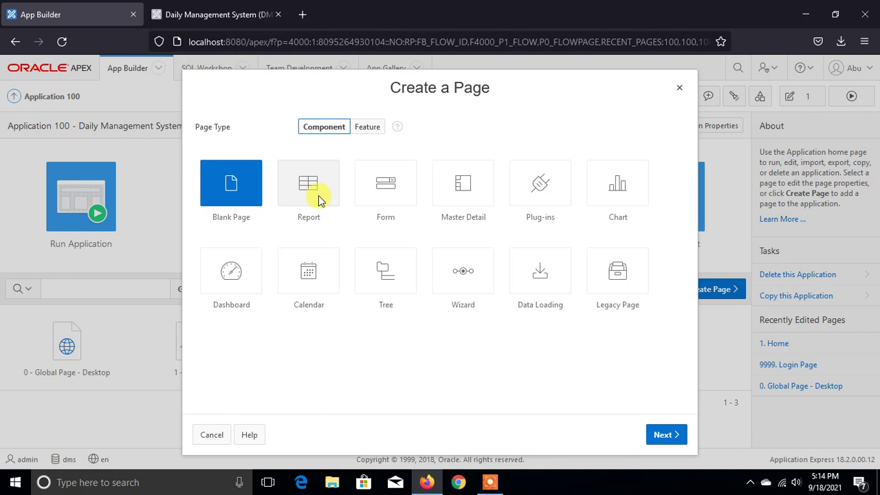
click(235, 196)
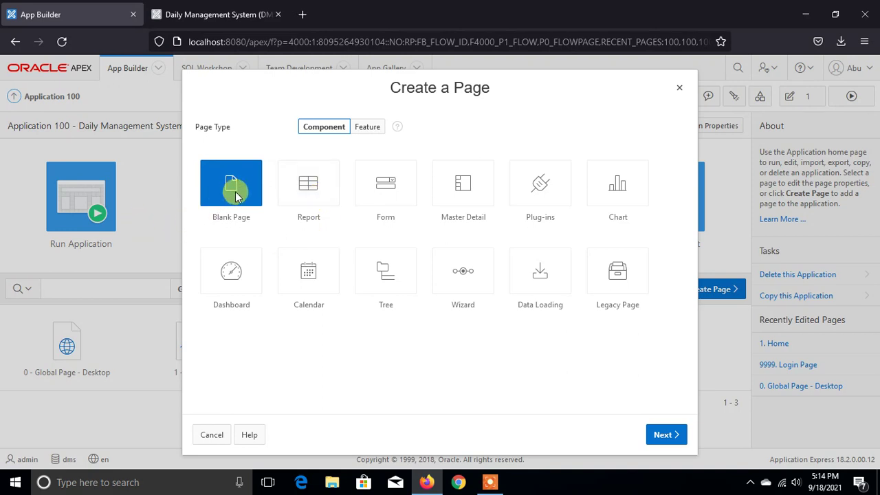
click(235, 196)
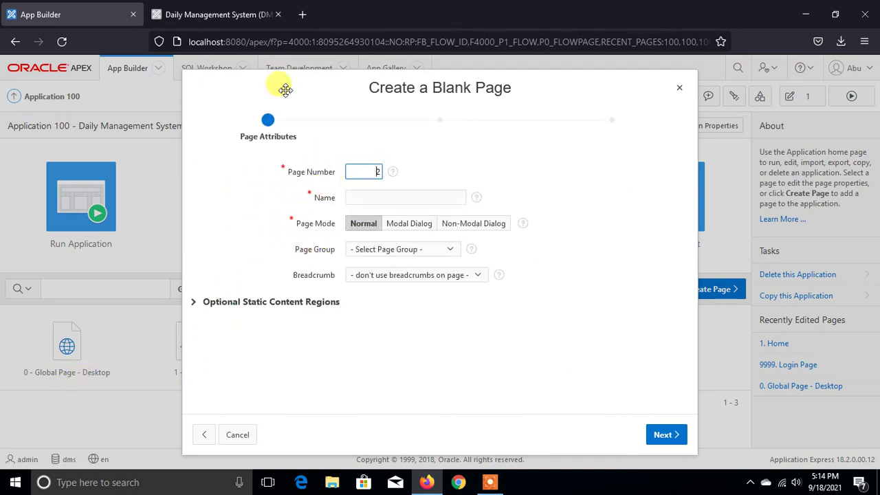
- Keep page number 2 for the new blank page and enter the name 'Test Page'
drag(285, 89, 437, 34)
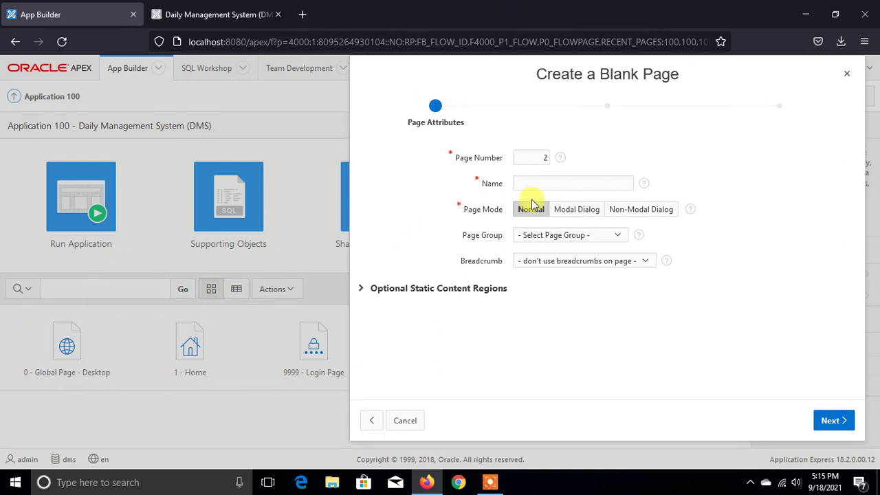
click(546, 159)
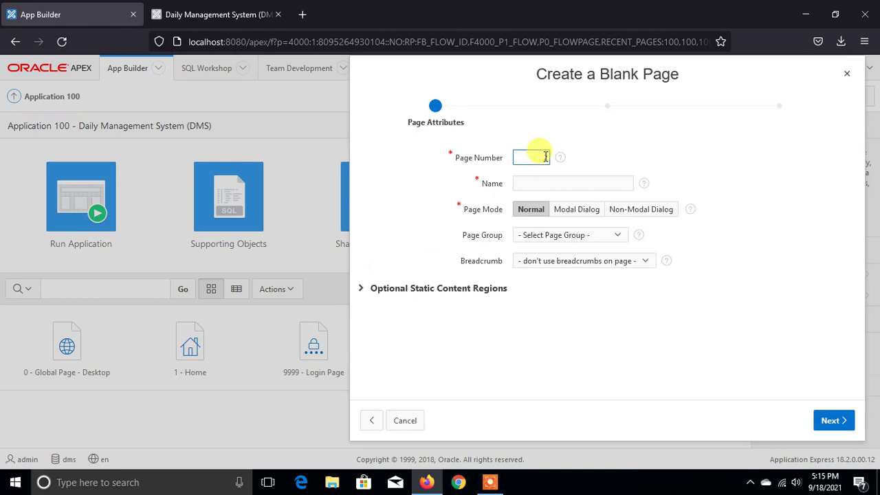
drag(552, 156, 535, 162)
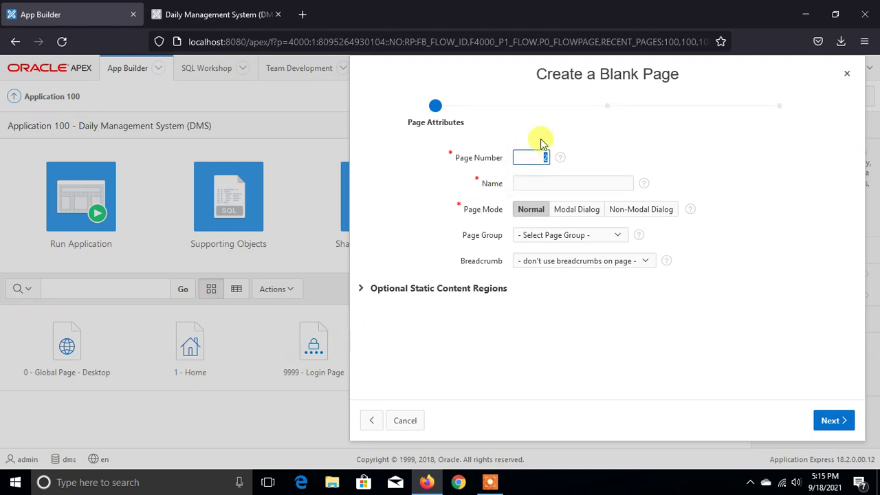
drag(448, 67, 430, 90)
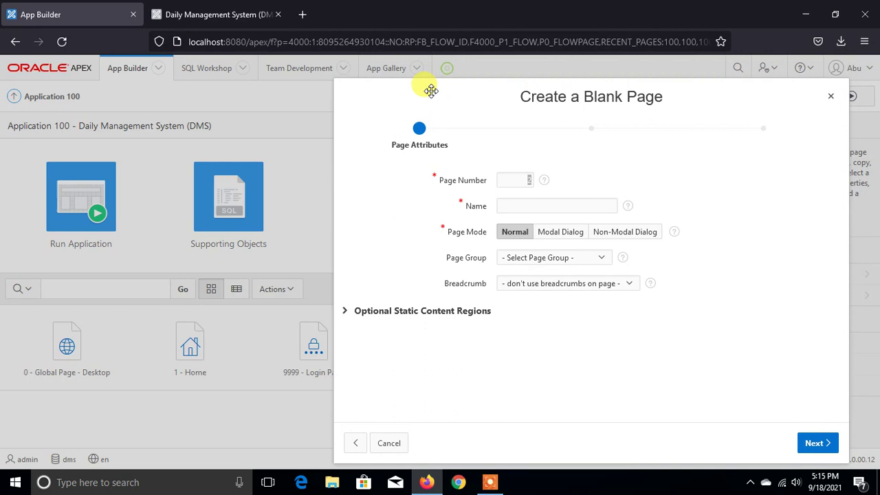
double_click(525, 181)
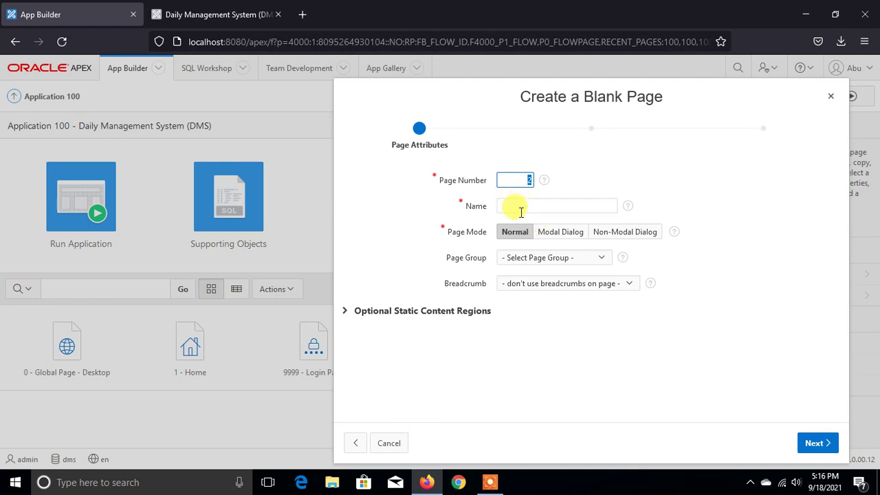
click(521, 210)
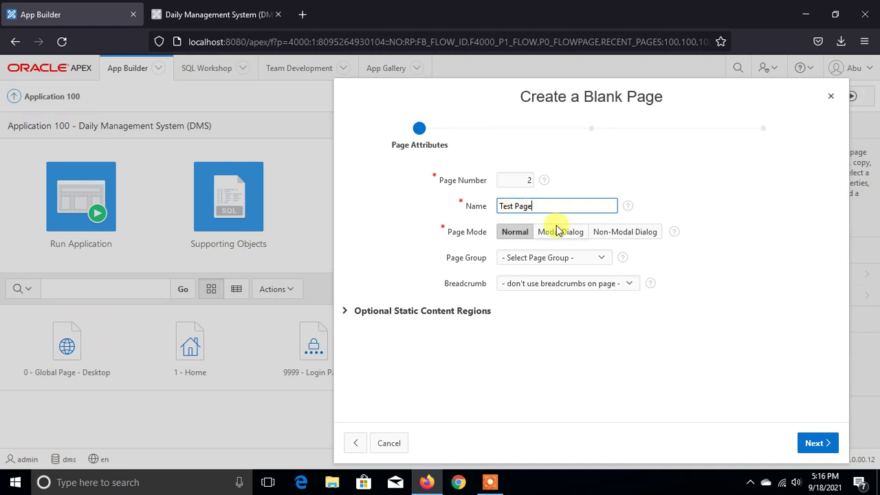
- Leave Page Mode Normal with no page group or breadcrumb, and go on to Navigation Menu
click(568, 265)
click(567, 265)
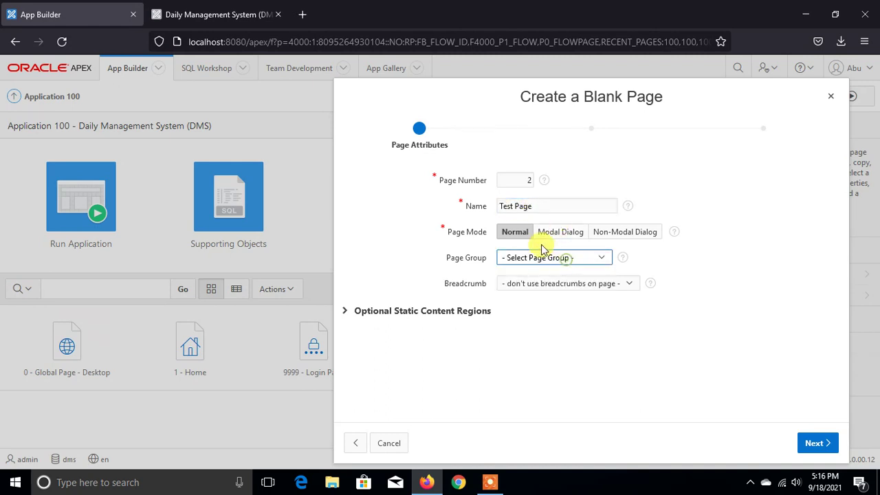
click(565, 232)
click(625, 232)
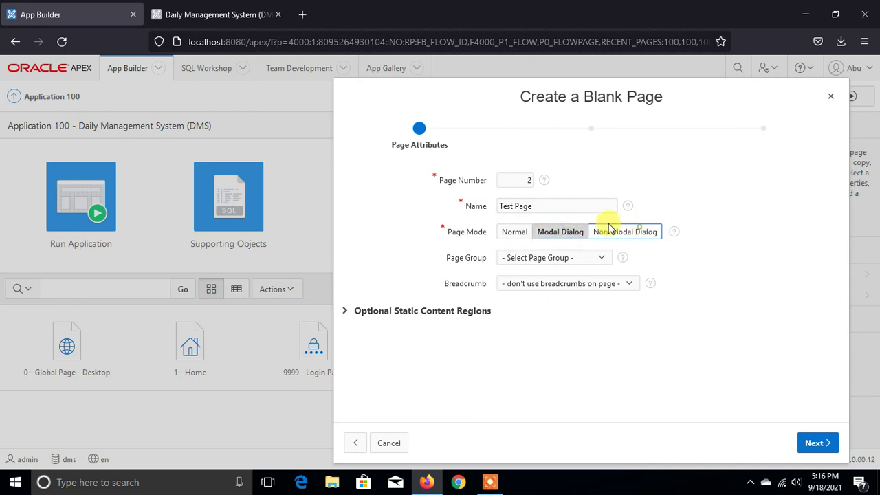
click(521, 233)
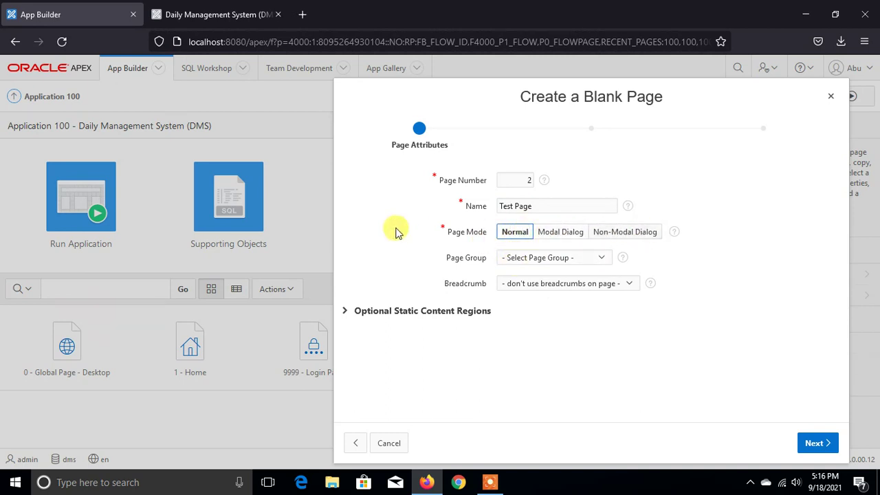
click(517, 260)
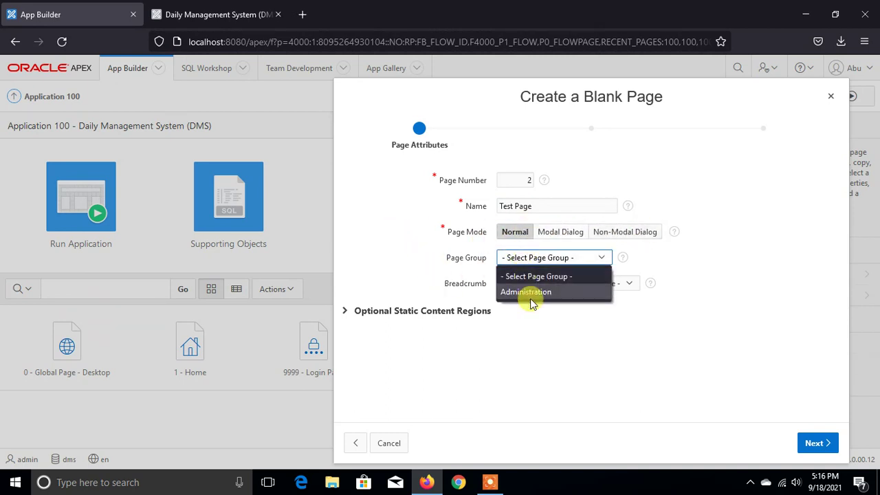
click(512, 257)
click(529, 286)
click(527, 286)
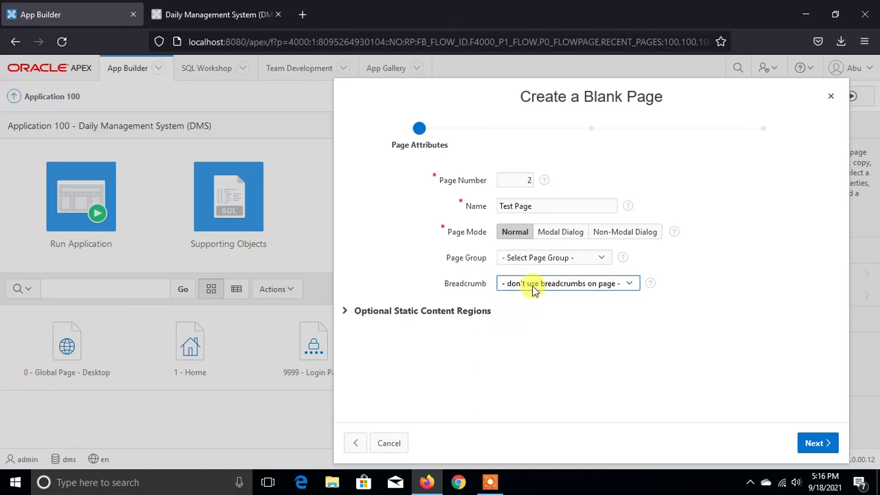
click(516, 259)
click(517, 275)
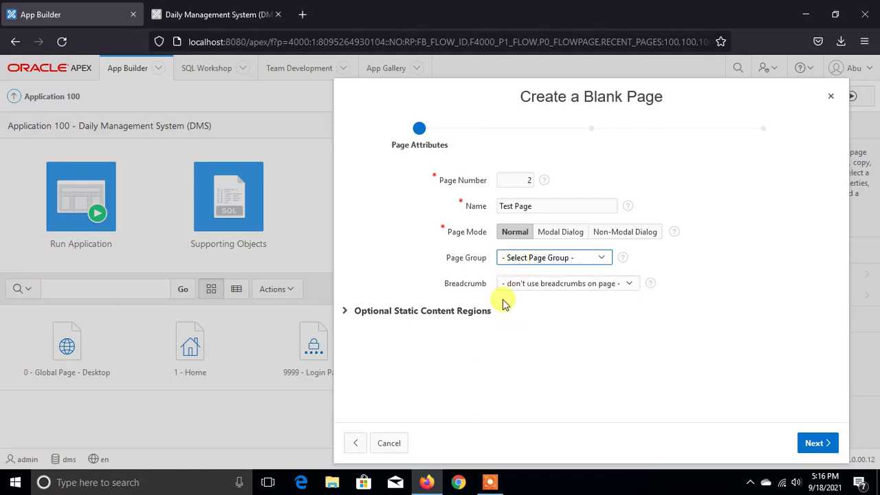
click(345, 313)
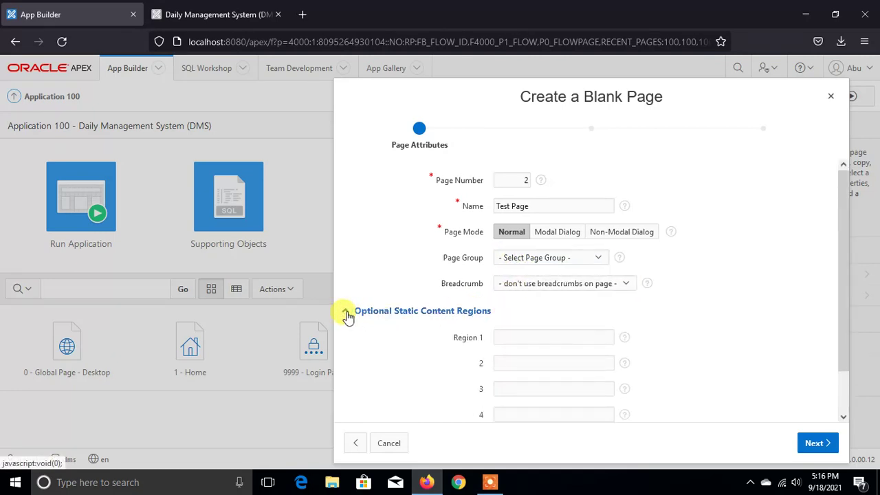
scroll(684, 380, down, 2)
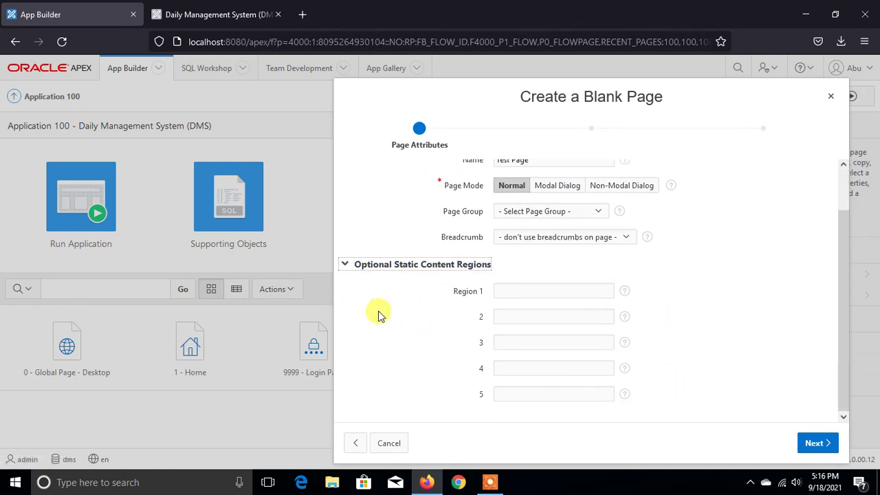
click(348, 268)
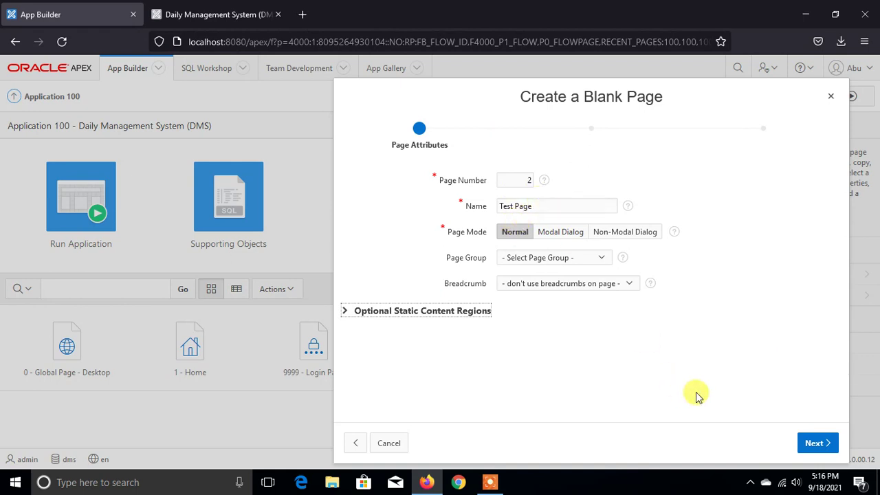
click(813, 444)
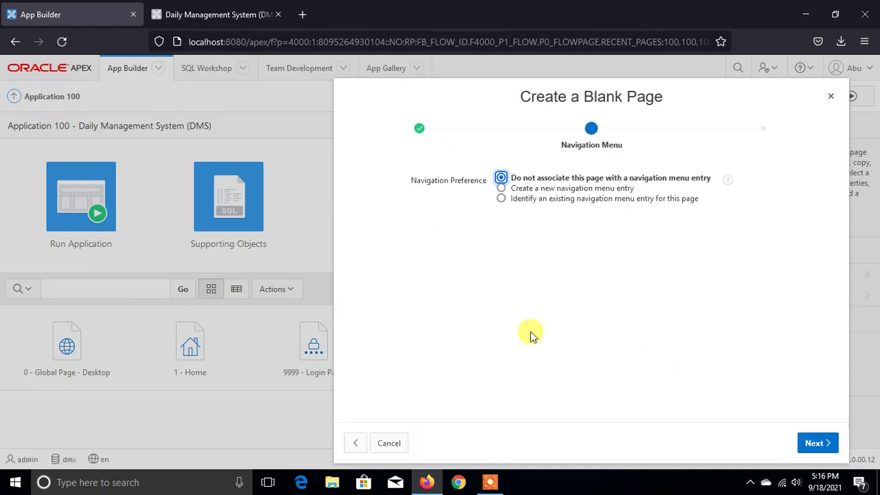
- Keep Test Page out of the navigation menu, then switch to the running Daily Management System tab
click(508, 189)
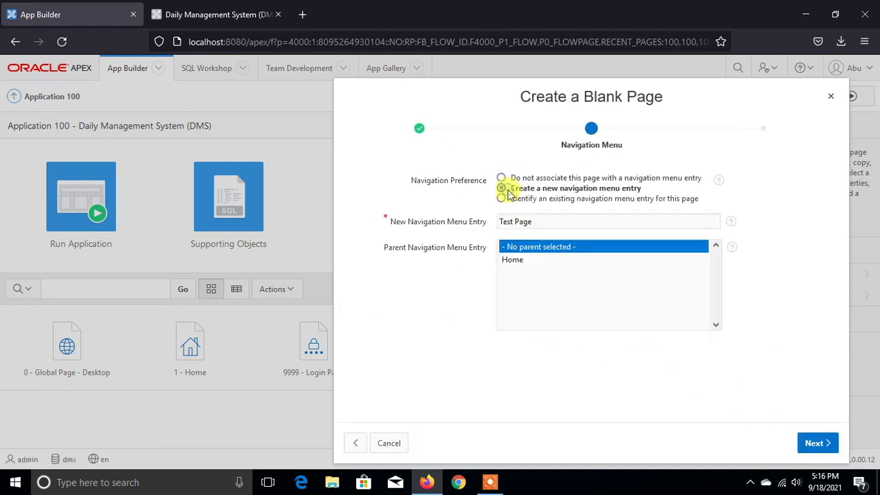
click(527, 178)
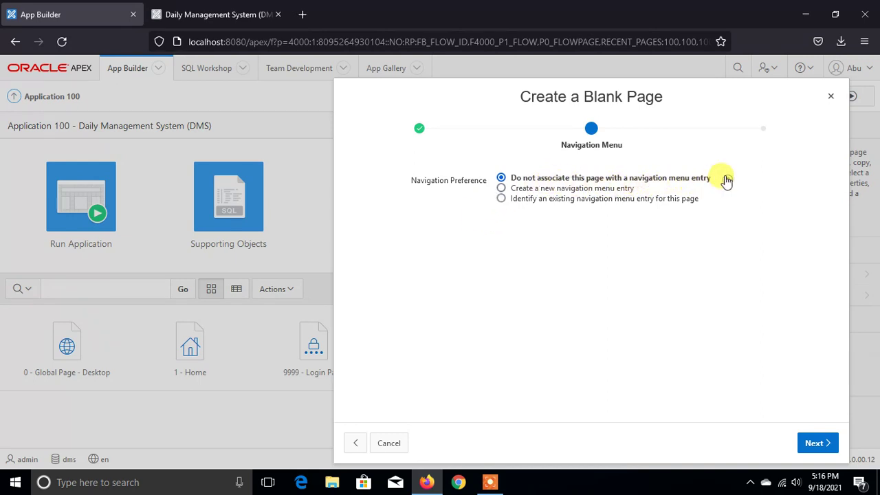
drag(717, 178, 570, 187)
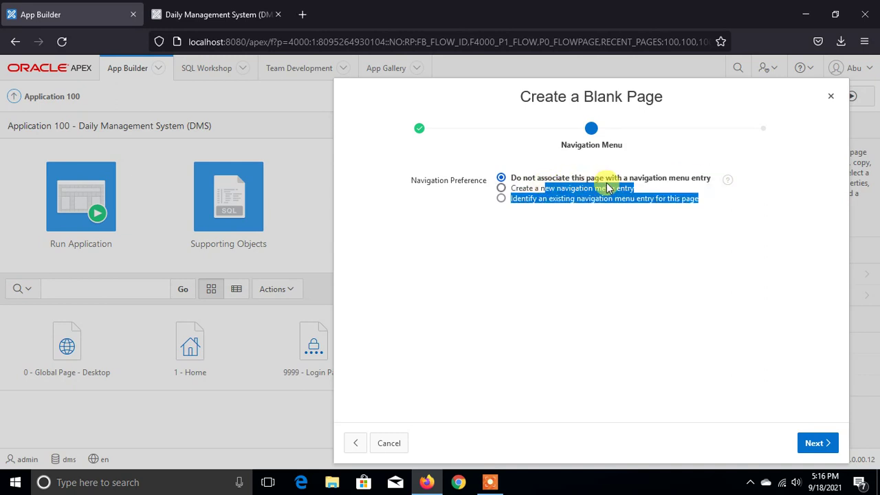
click(570, 177)
drag(506, 177, 660, 191)
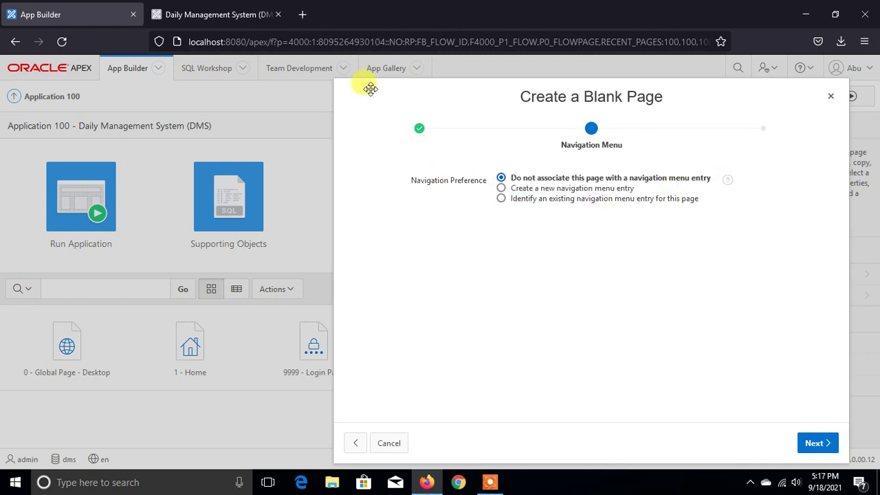
click(222, 13)
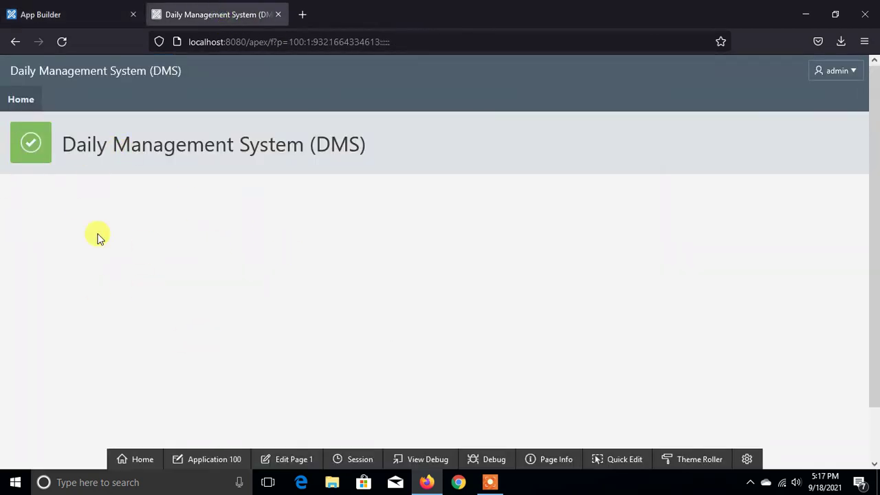
- Switch back to the App Builder tab showing the Create a Blank Page wizard
click(59, 11)
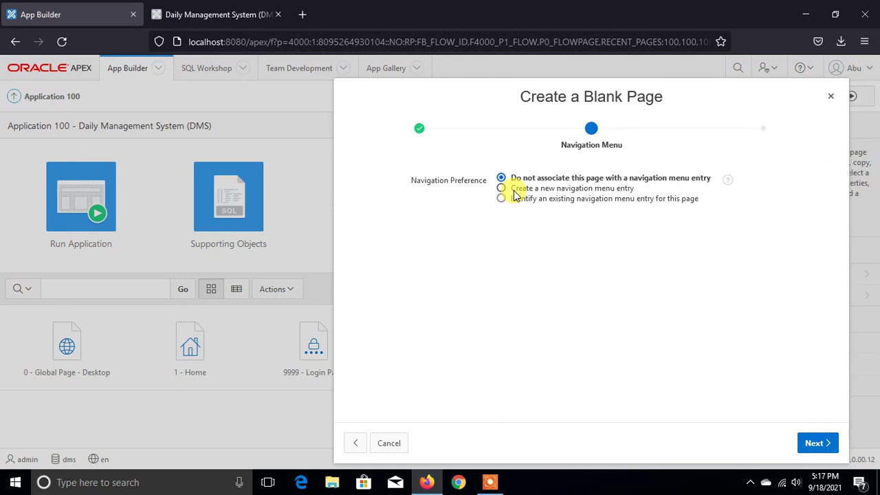
- Create a new navigation menu entry named 'Test Page' with no parent, and advance to the summary
click(502, 188)
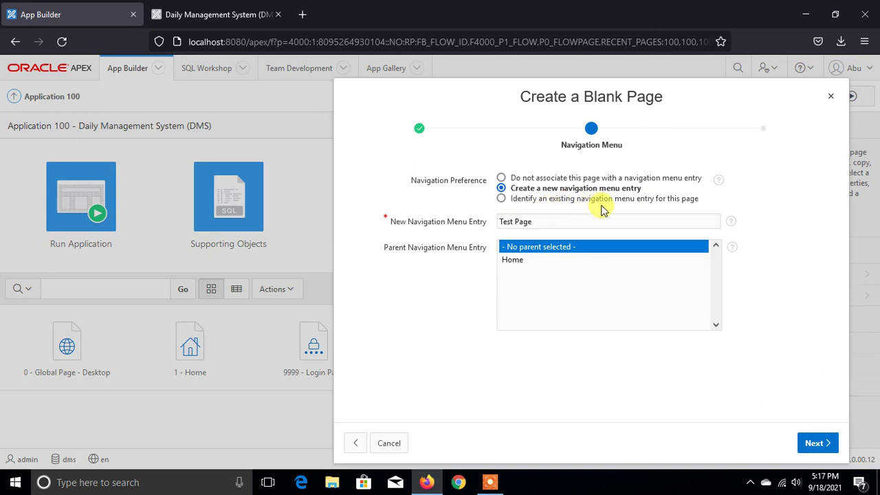
click(521, 199)
click(530, 221)
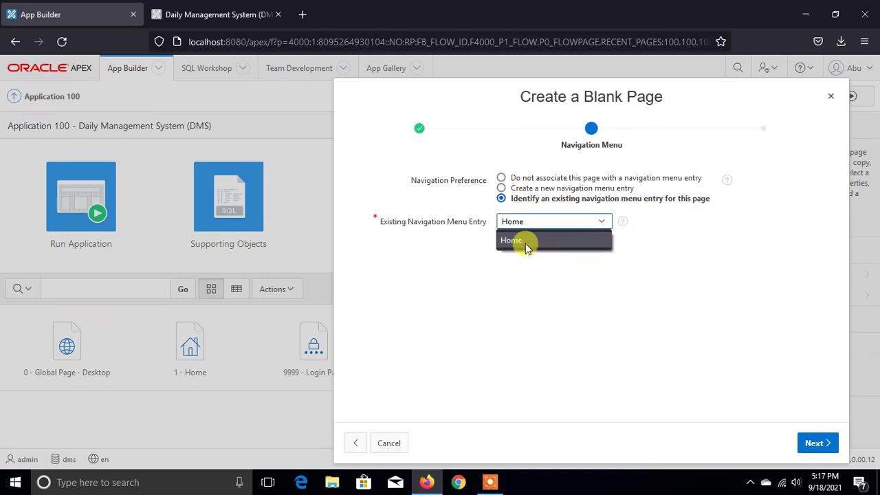
click(527, 241)
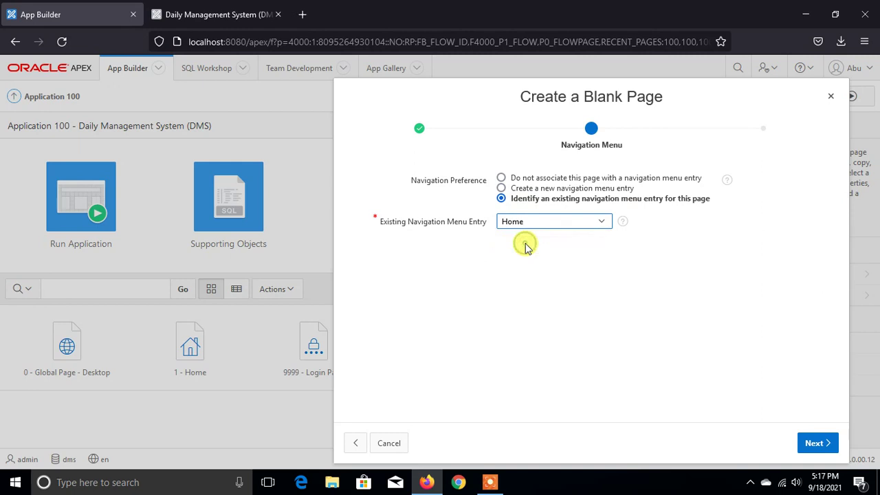
click(502, 188)
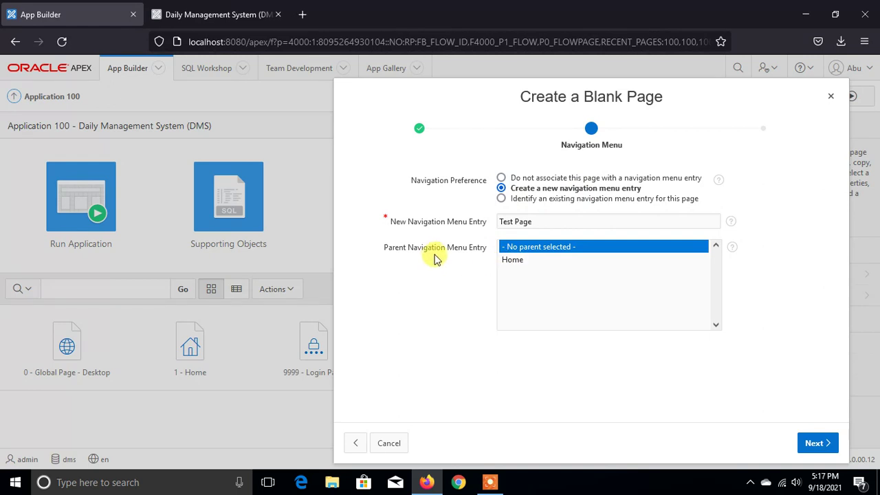
click(537, 221)
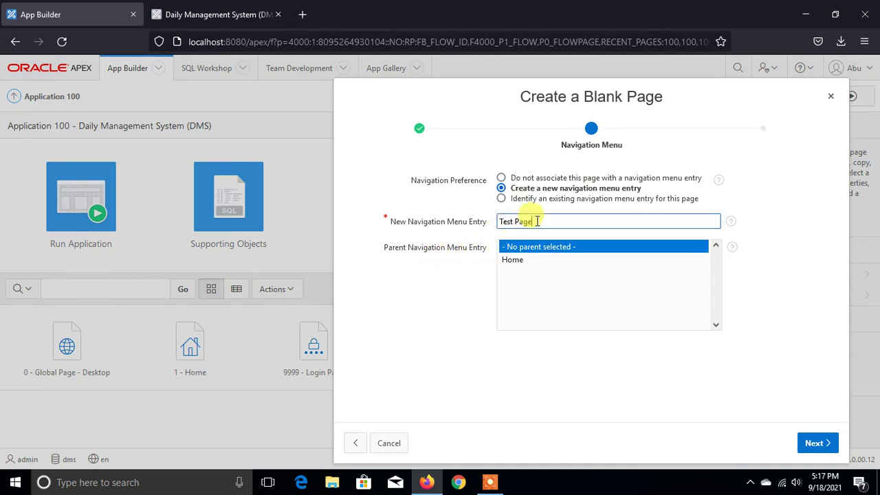
drag(537, 222, 448, 230)
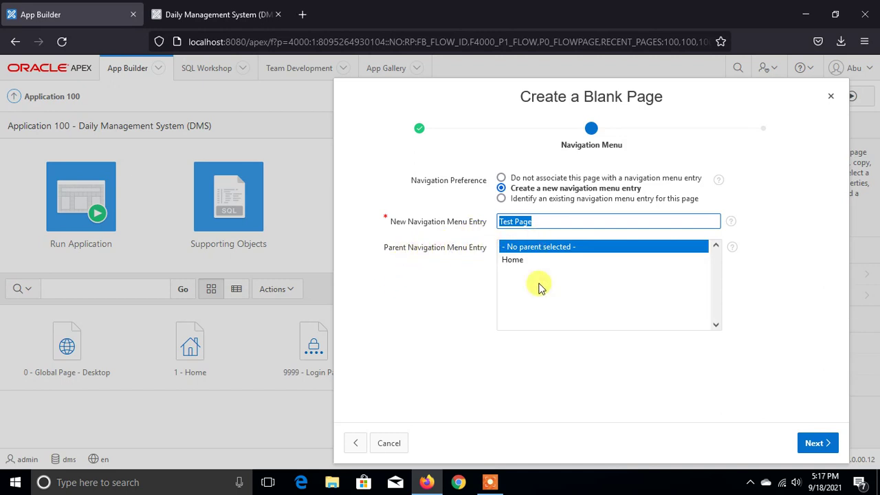
click(517, 260)
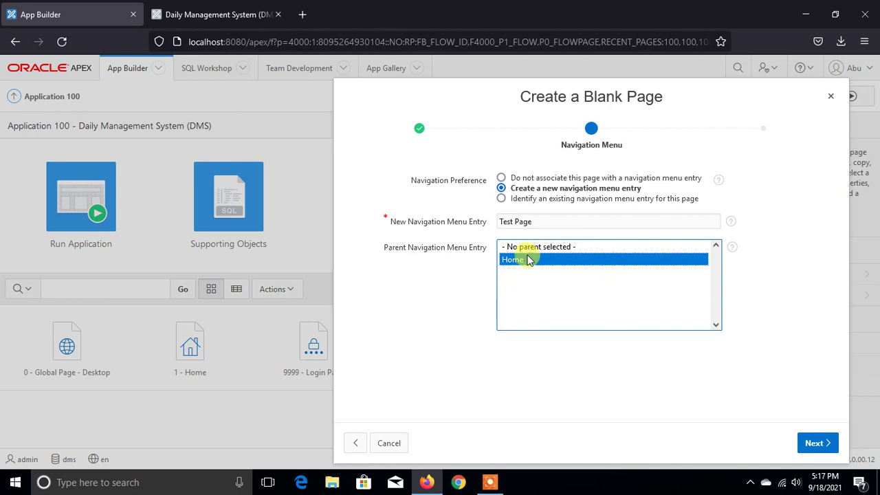
click(523, 248)
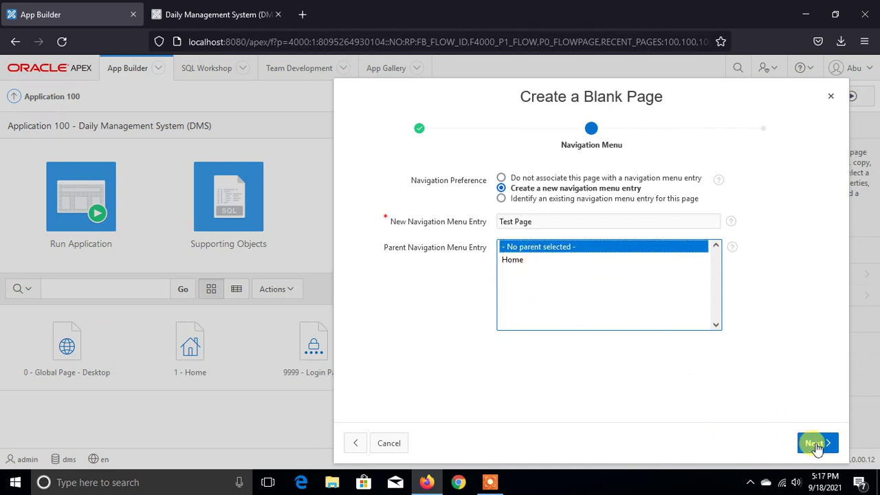
click(815, 442)
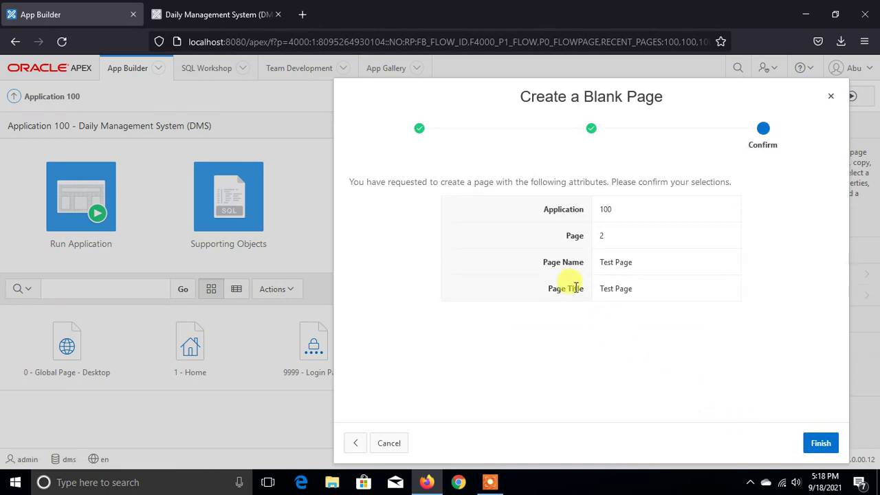
- Check the application number, page name and title in the summary, then finish creating page 2
drag(603, 209, 635, 210)
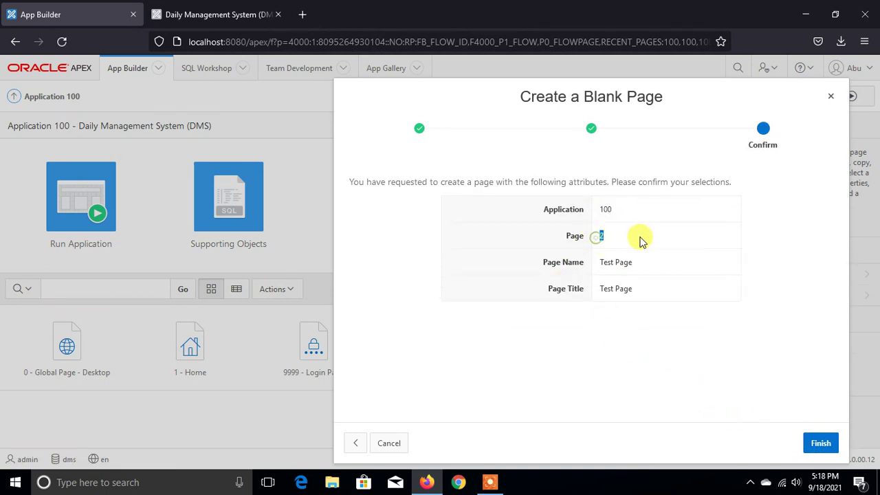
drag(596, 262, 691, 267)
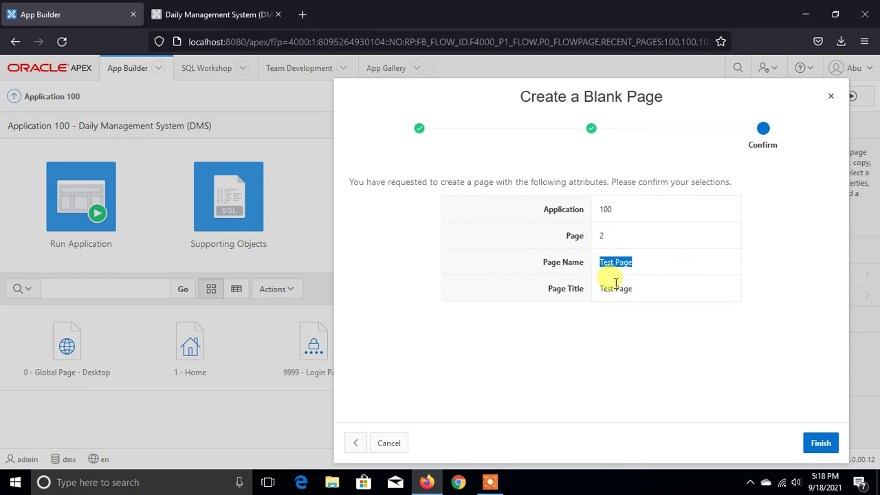
drag(598, 289, 693, 285)
click(687, 286)
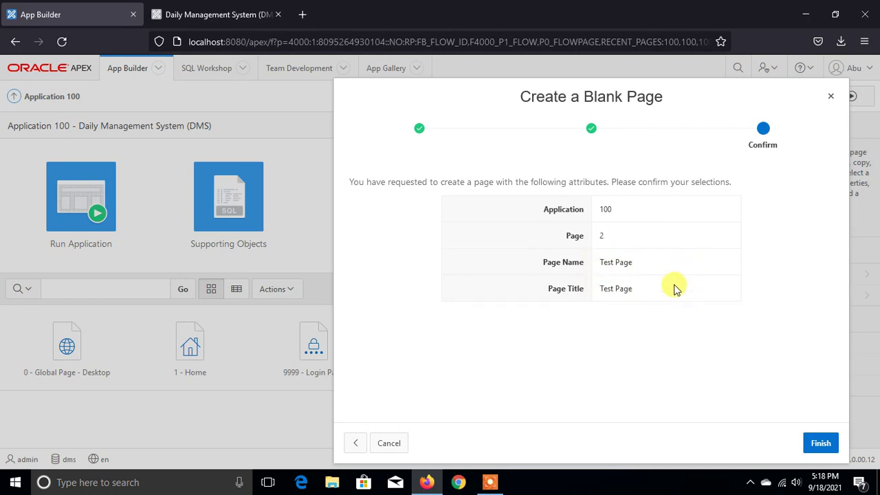
click(814, 440)
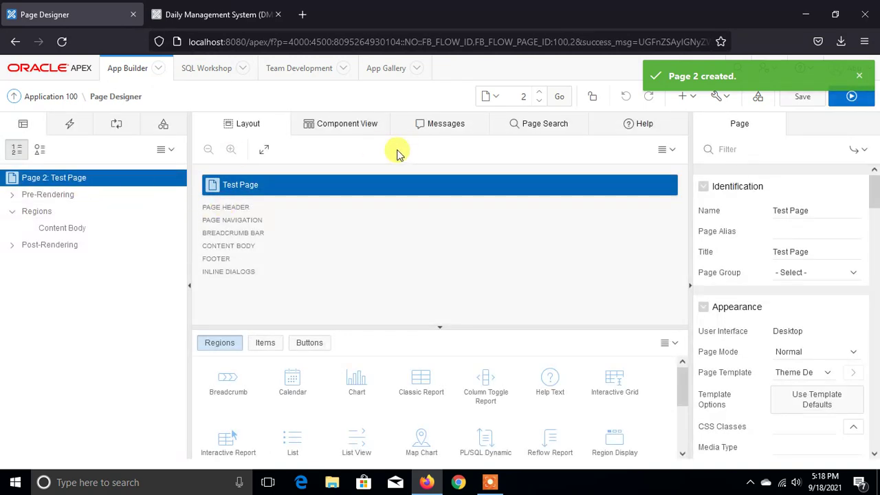
- Expand Pre-Rendering, widen the panel, and inspect the Before Header and After Header options
click(12, 195)
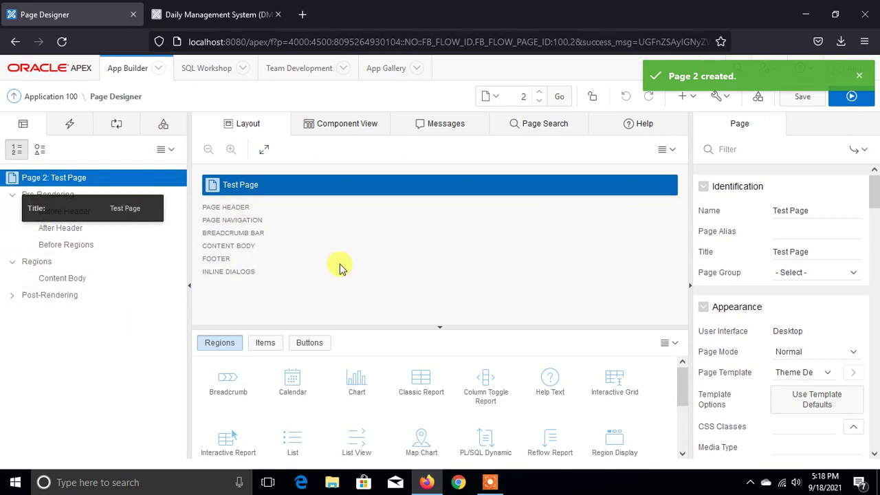
drag(690, 158, 628, 158)
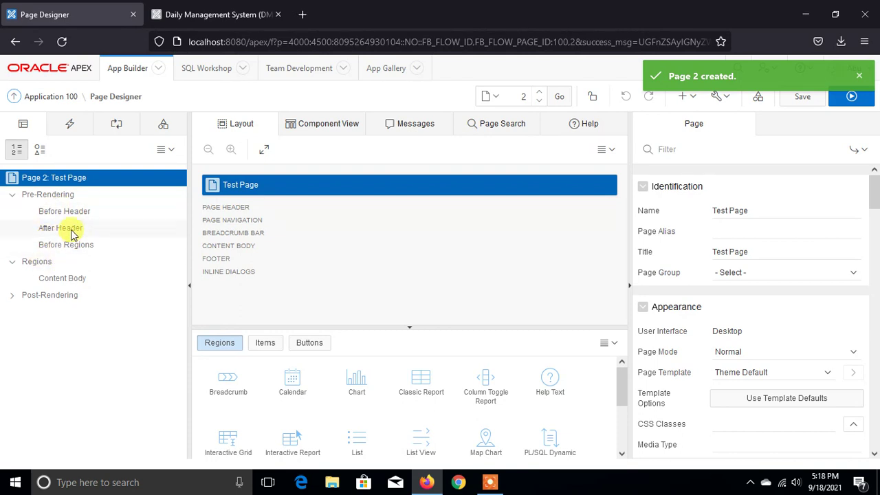
click(74, 213)
right_click(75, 214)
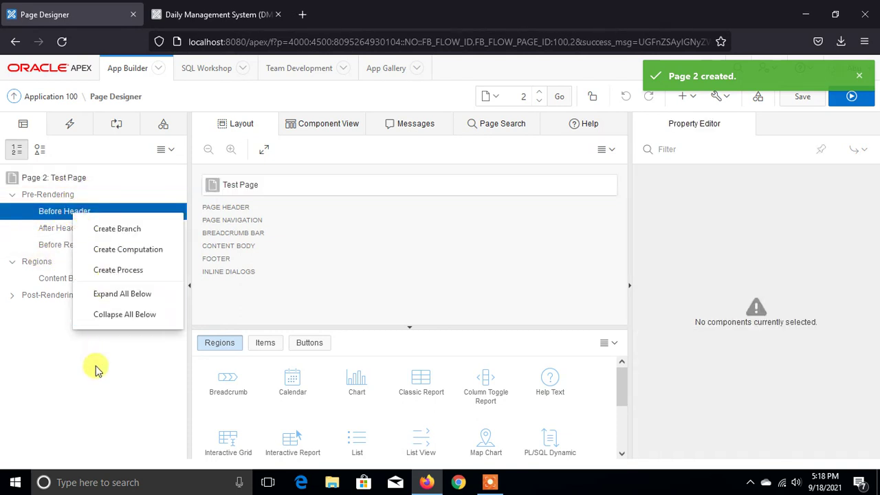
click(77, 363)
click(47, 230)
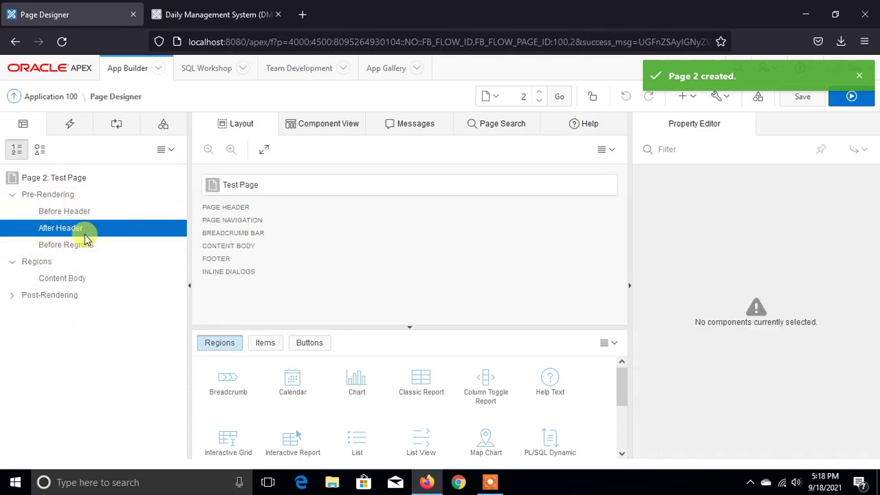
right_click(79, 232)
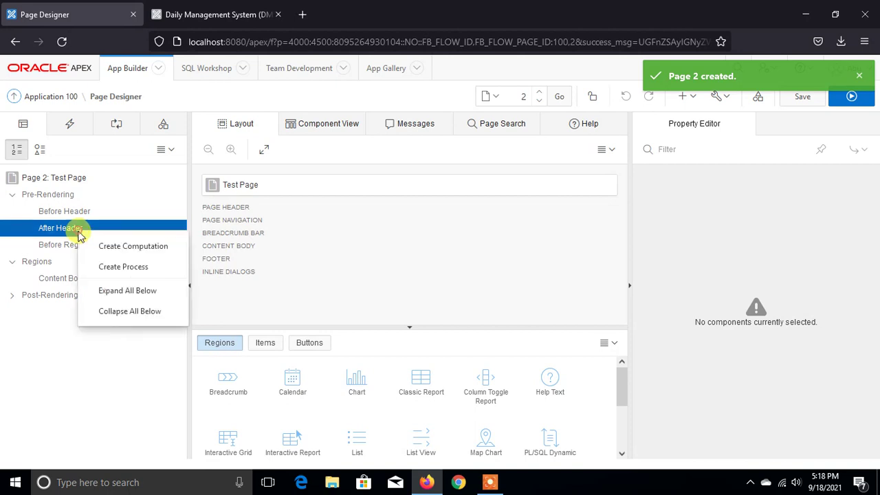
click(88, 350)
- Inspect the Before Regions, Regions and Content Body options, then expand Post-Rendering
click(67, 247)
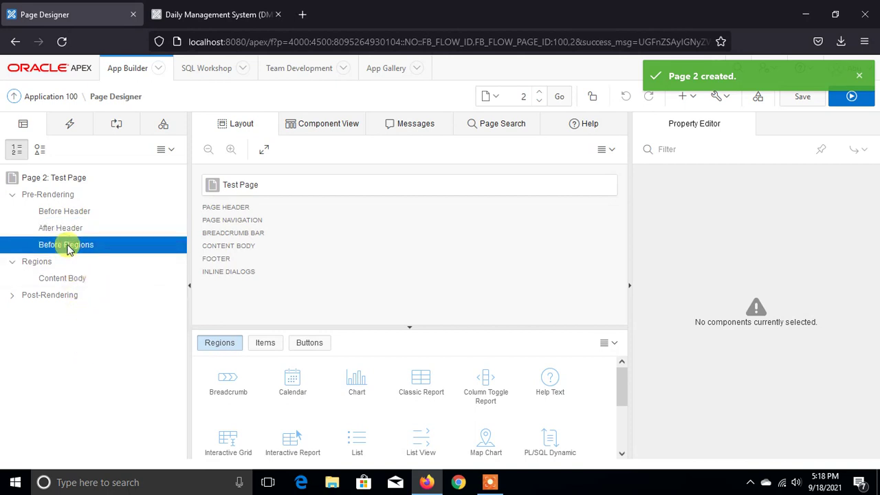
right_click(68, 249)
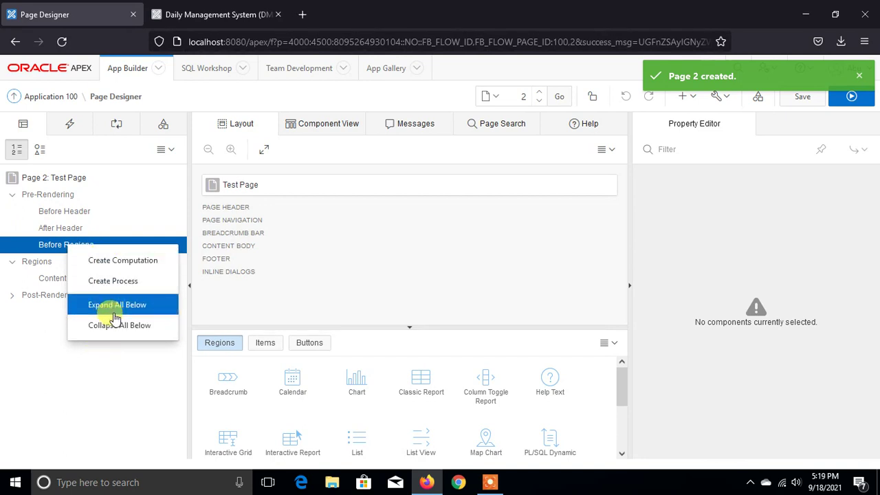
click(118, 352)
click(38, 264)
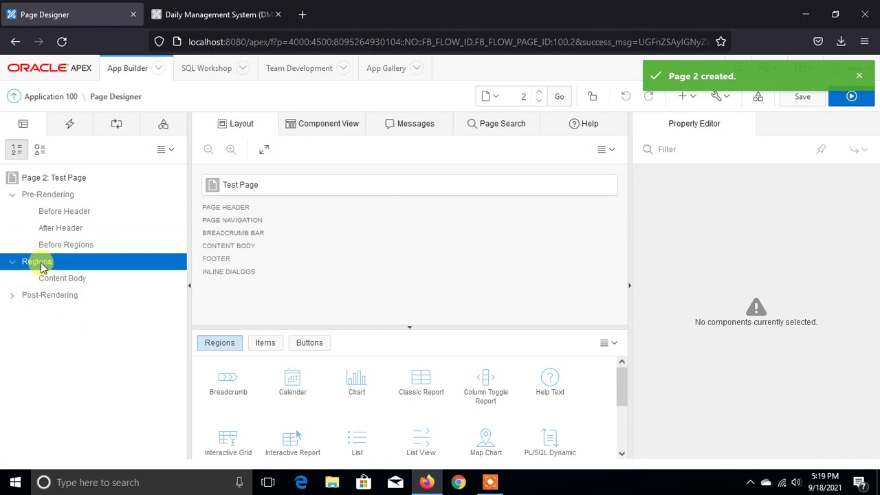
right_click(40, 266)
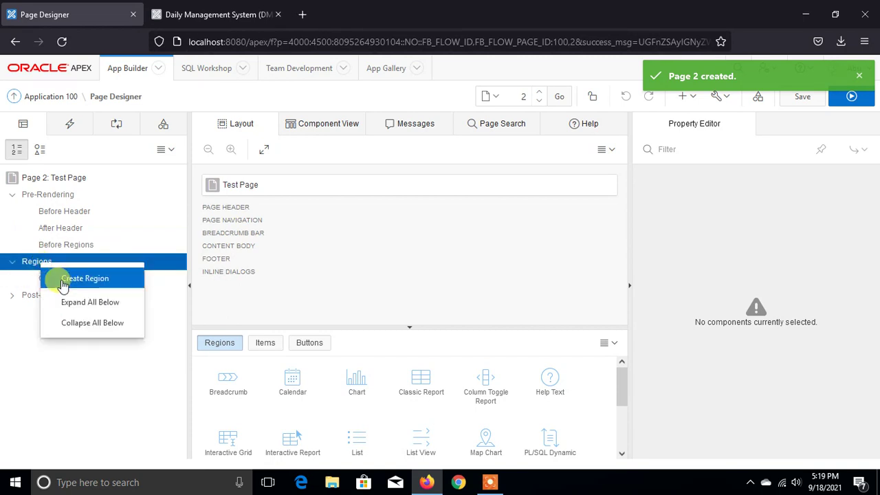
click(27, 373)
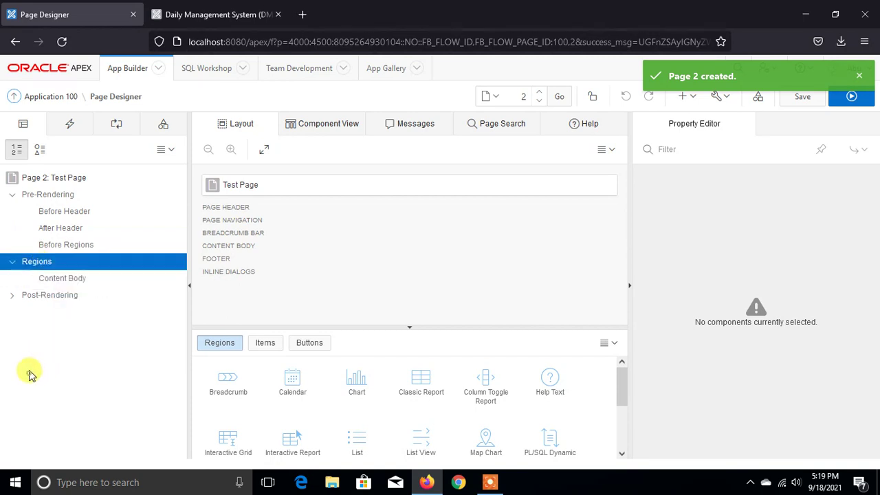
click(57, 280)
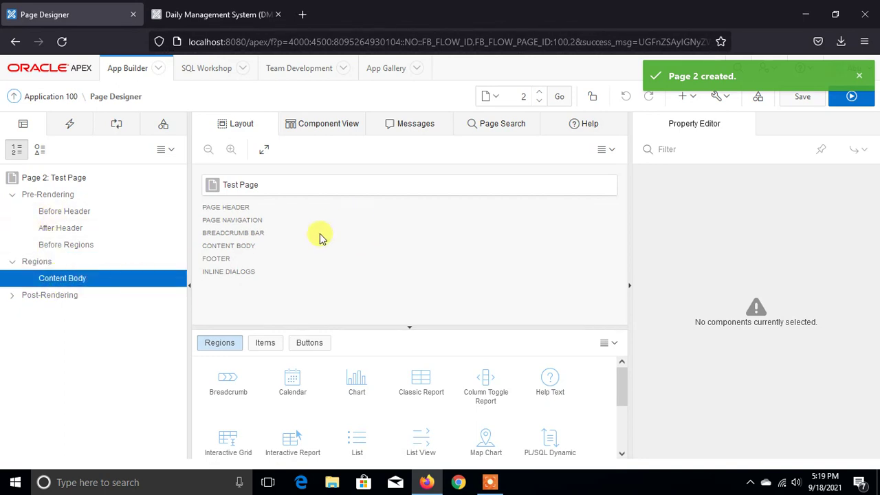
right_click(72, 278)
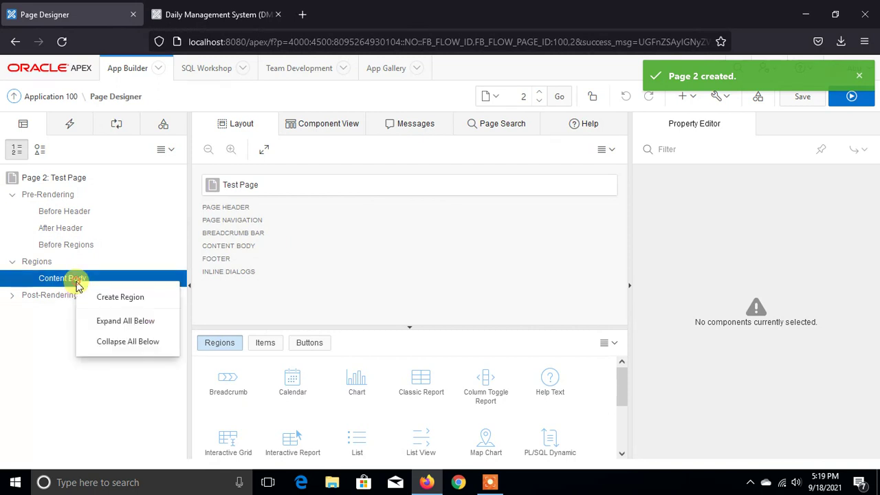
click(30, 330)
click(12, 295)
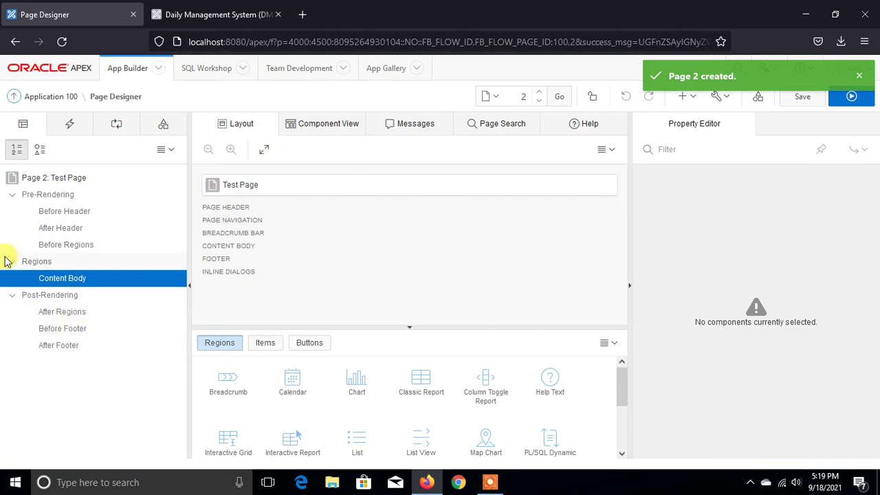
- Browse the Dynamic Actions events: Page Load, Change, Click and Dialog Closed
click(70, 121)
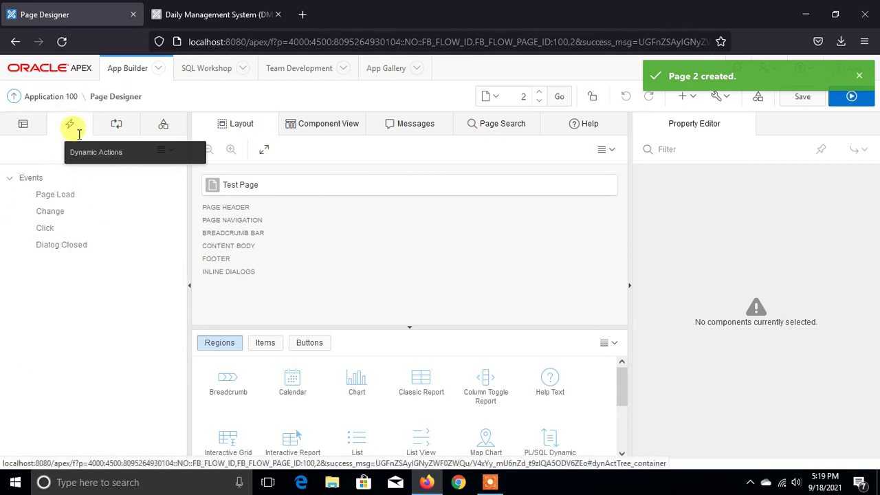
click(34, 179)
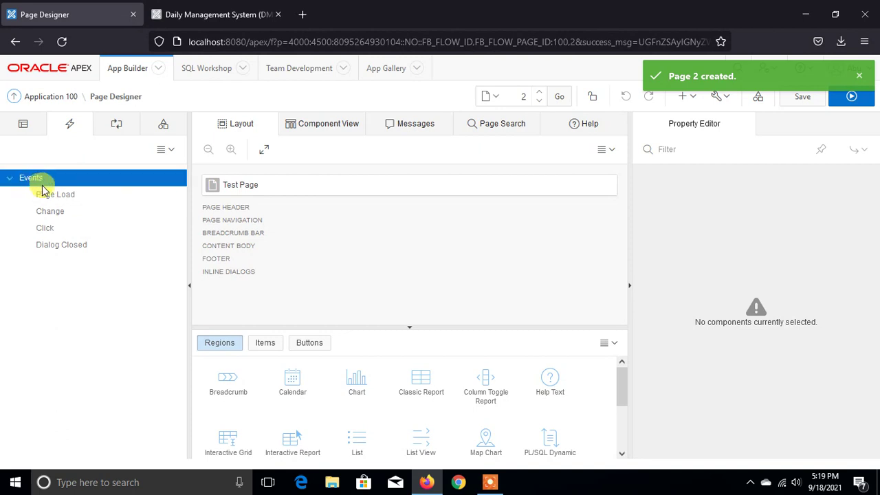
click(58, 196)
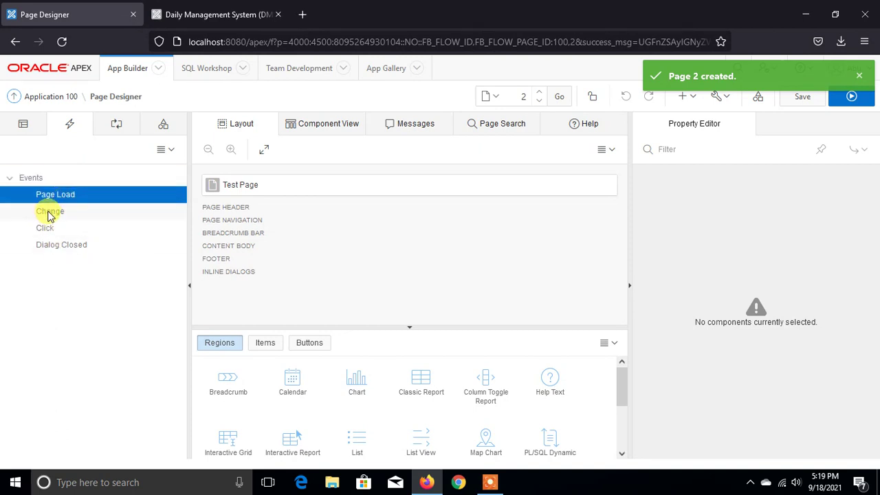
click(50, 213)
click(45, 229)
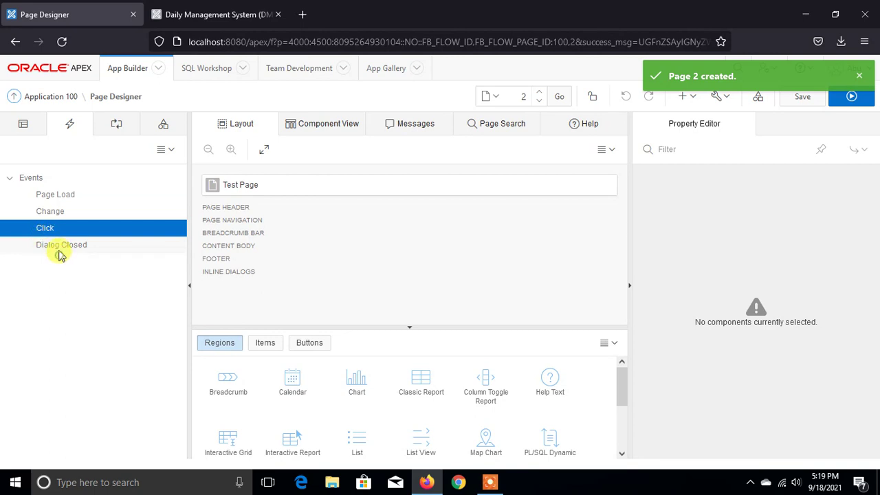
click(59, 249)
click(25, 125)
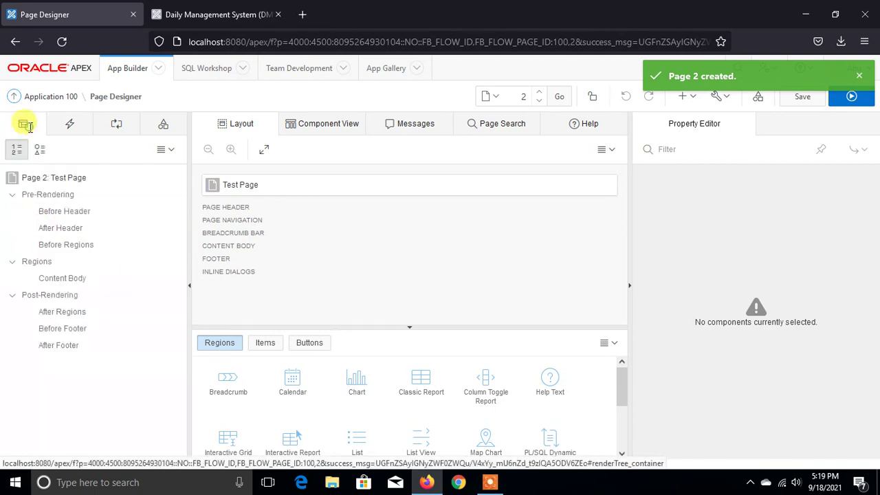
- View the Processing and Shared Components tabs, then go back to the Rendering tree
click(115, 129)
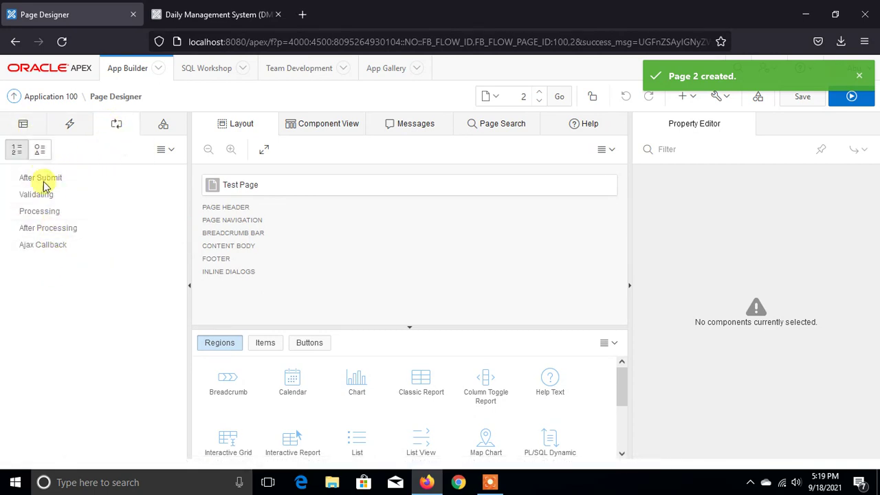
click(165, 123)
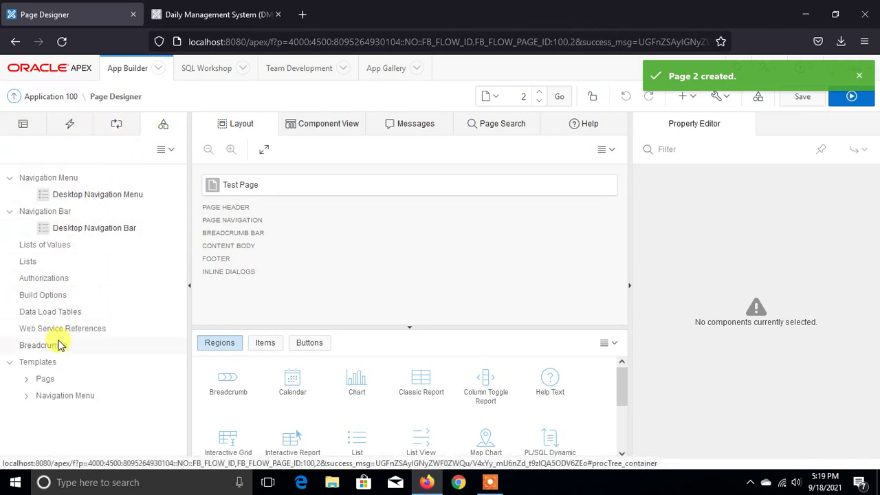
click(22, 124)
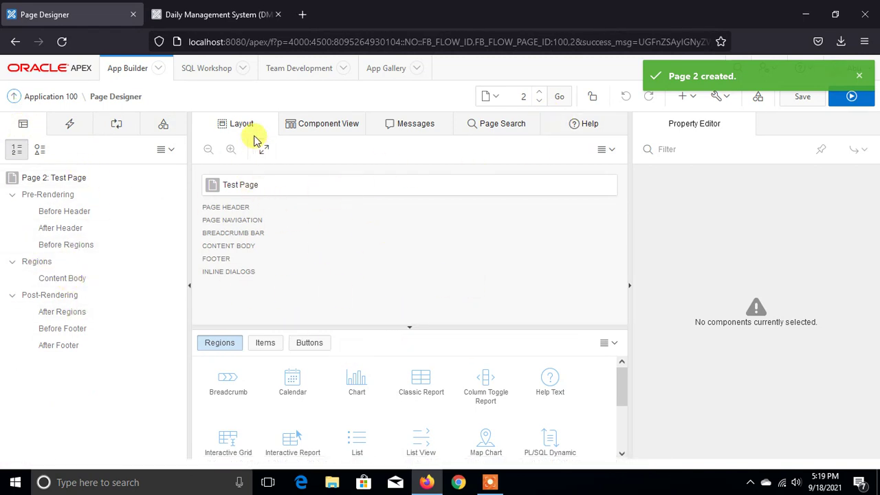
- Browse the Component View, Messages, Page Search and Help panes of Page Designer
click(327, 127)
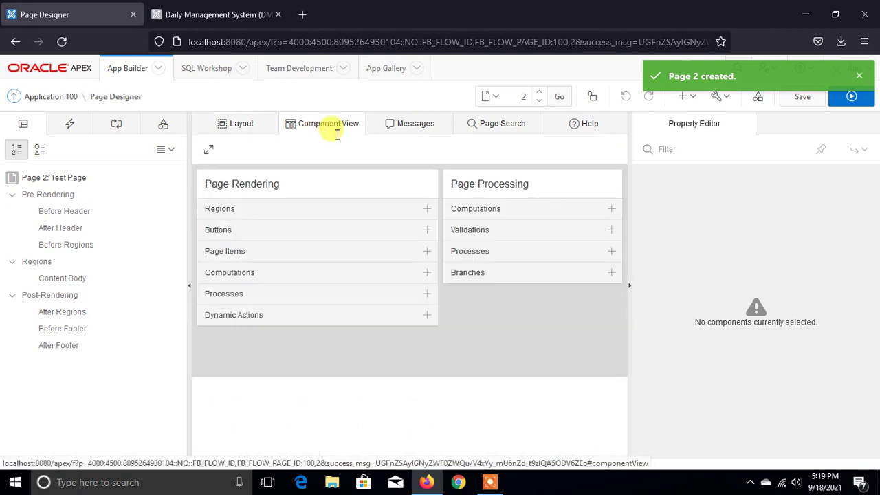
click(404, 124)
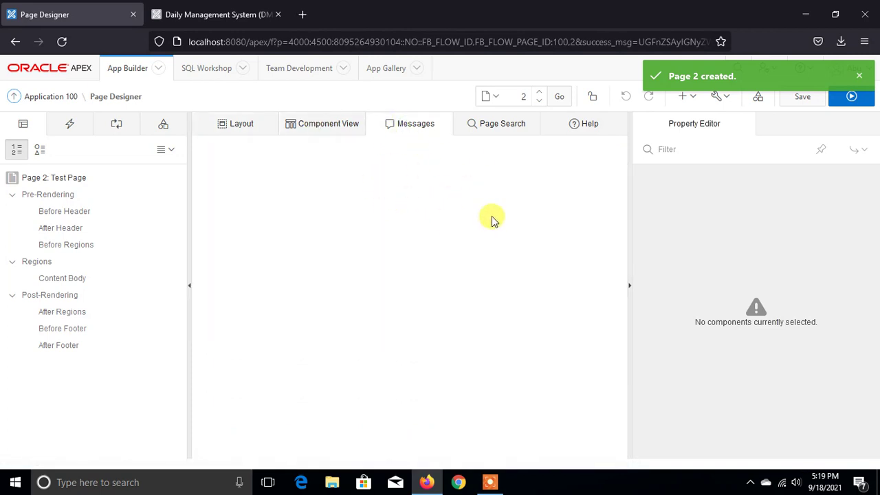
click(493, 128)
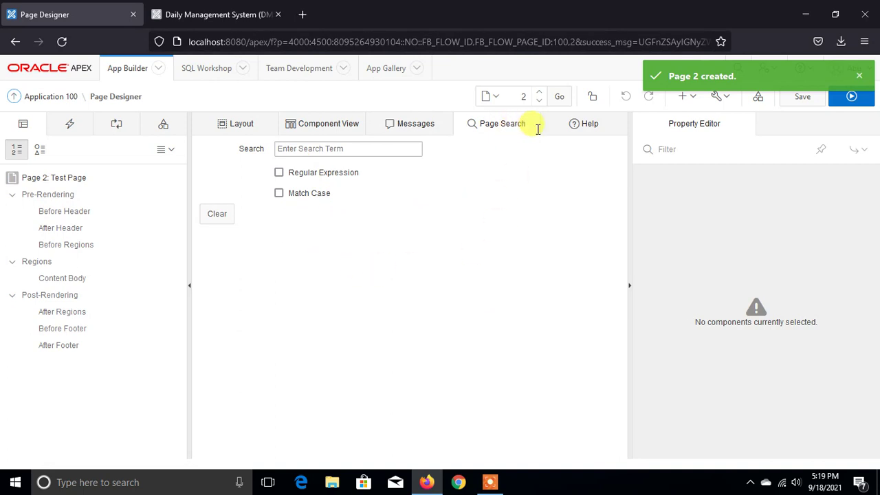
click(559, 128)
click(495, 131)
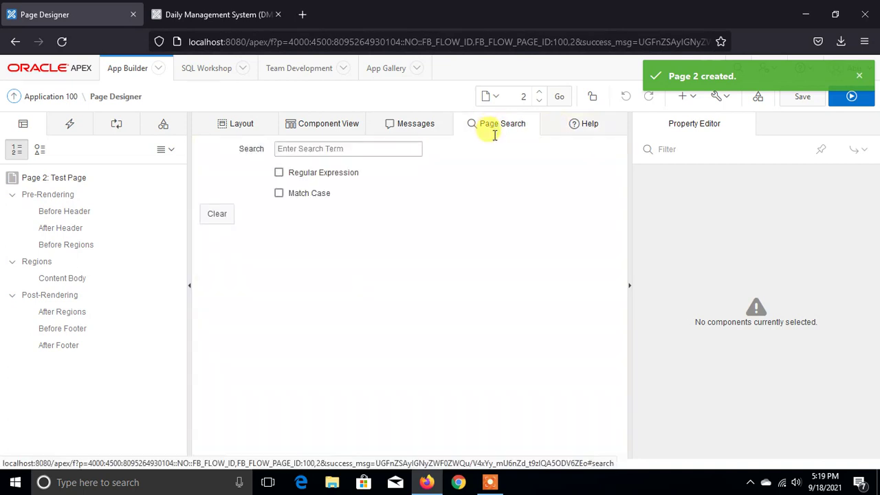
click(592, 130)
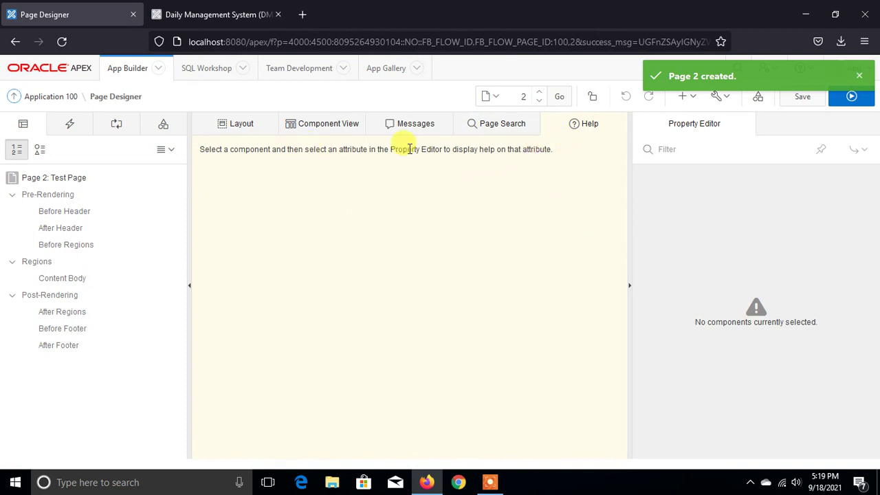
triple_click(555, 147)
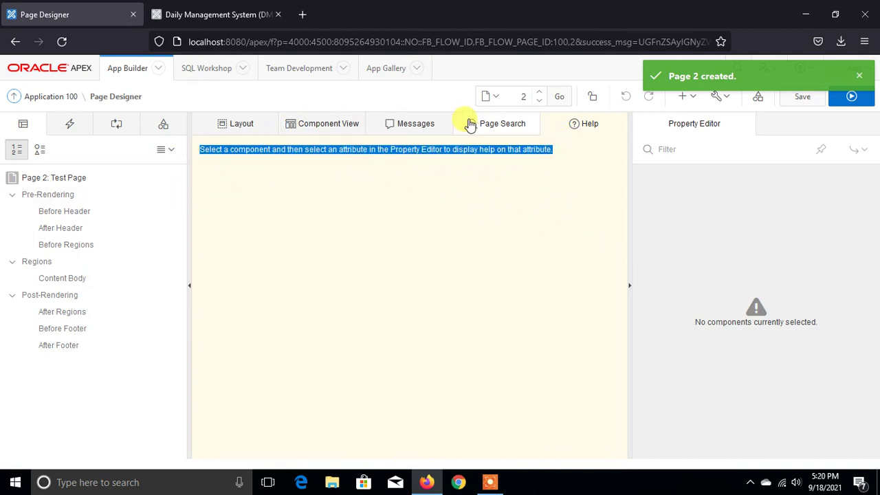
- Switch to the Layout view and select Test Page to show its properties
click(237, 124)
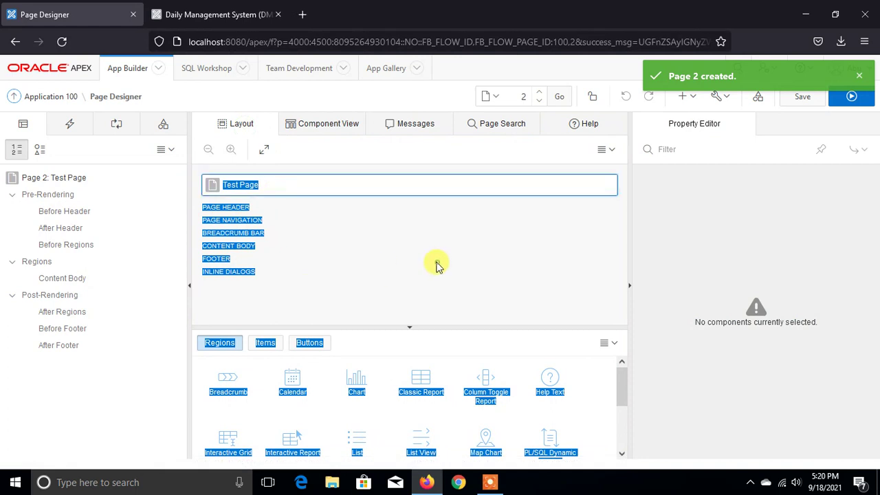
click(320, 185)
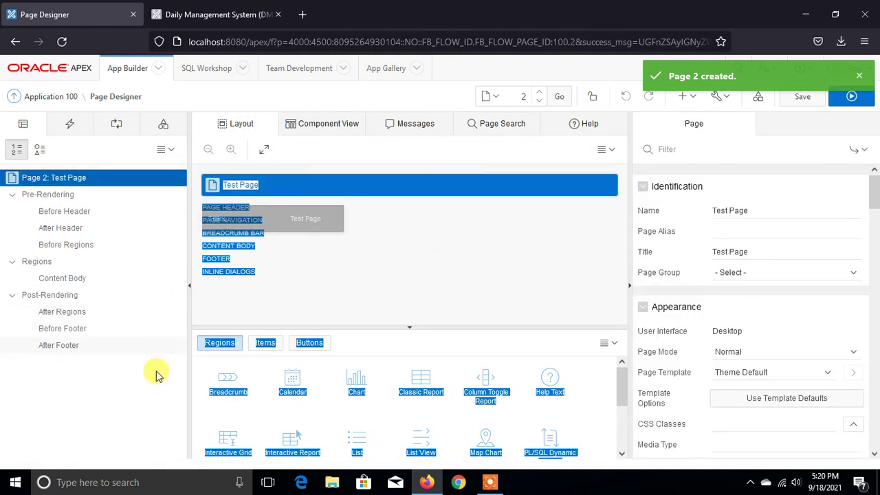
click(155, 375)
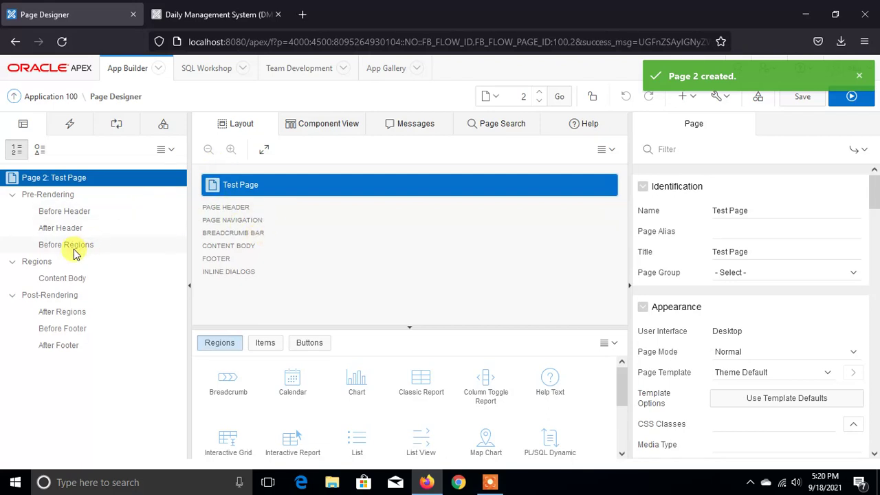
- Create a Static Content region titled Test_Region under Regions and save the page
right_click(28, 262)
click(50, 282)
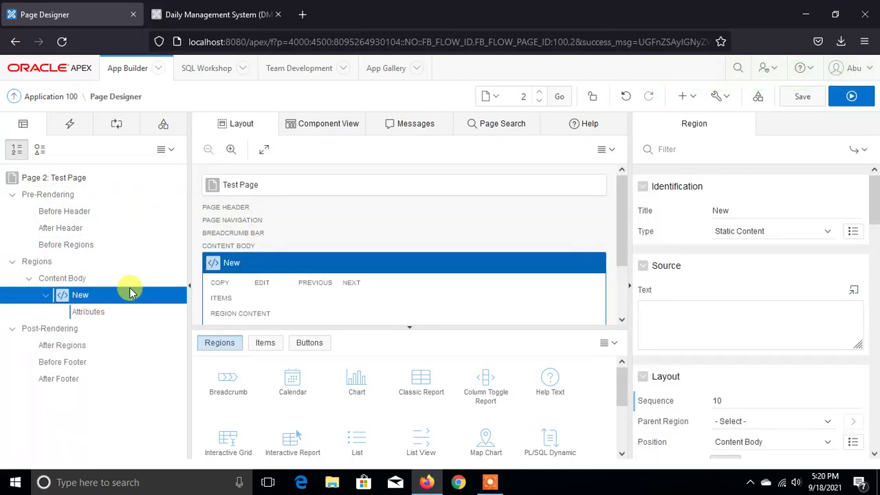
drag(742, 210, 638, 218)
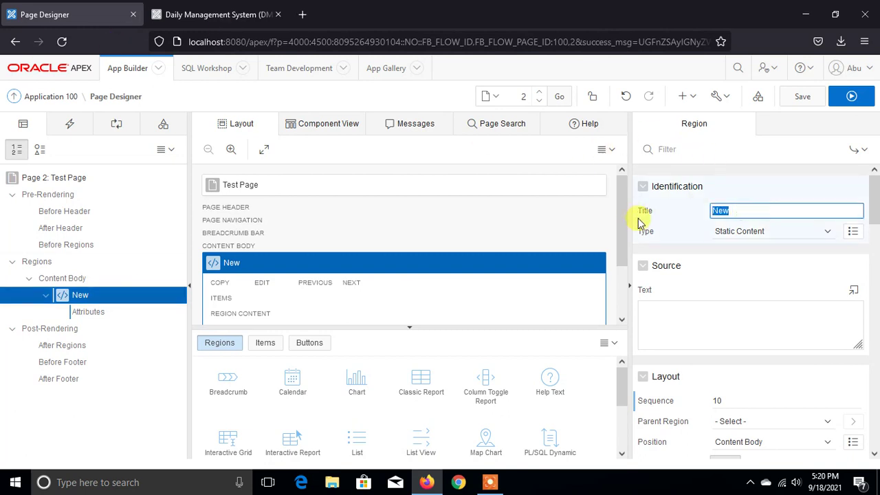
text(T)
key(BackSpace)
text(Test _Region)
click(829, 233)
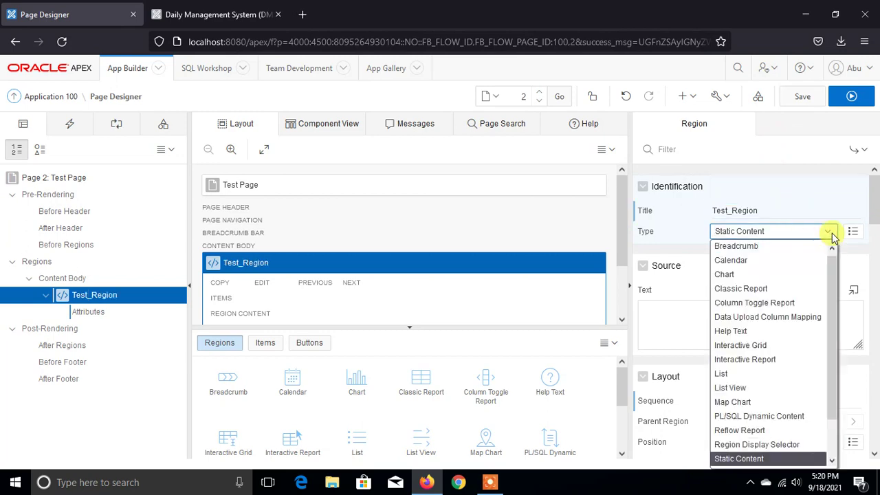
click(829, 233)
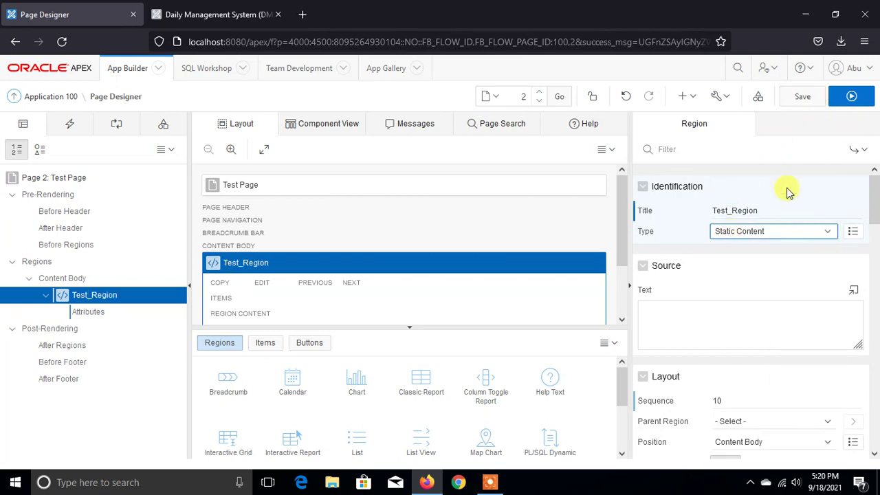
click(801, 96)
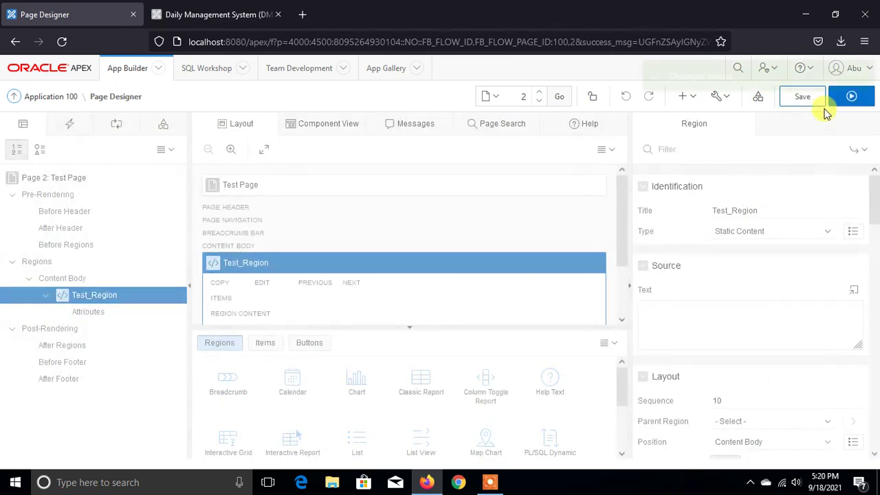
- Run Test Page and sign in with the app's username and password, declining the browser's save-login prompt
click(846, 98)
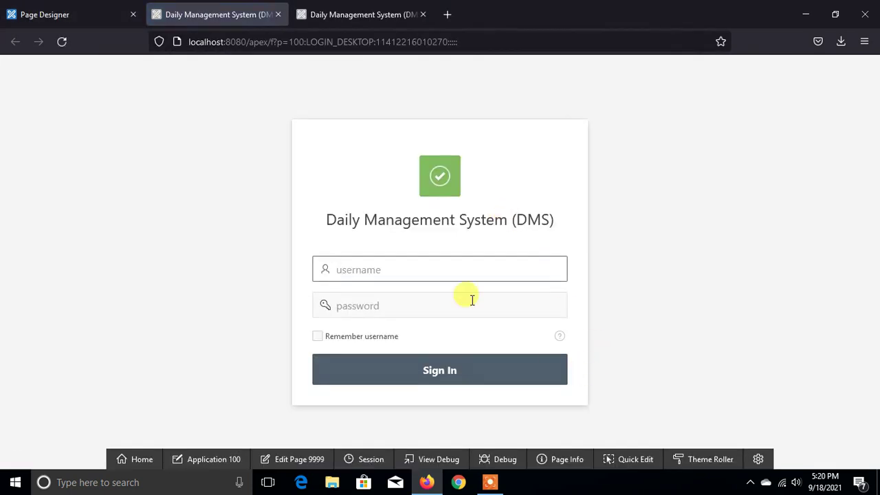
text(admin)
key(Tab)
text(123456)
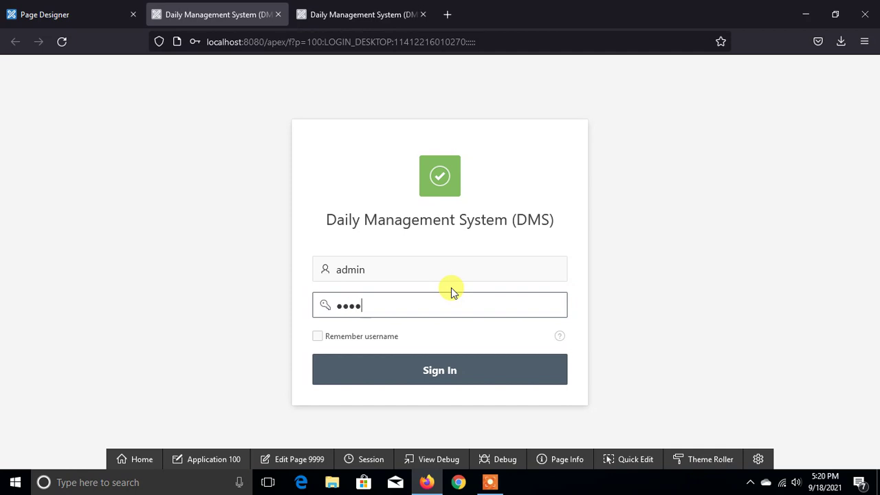
key(Return)
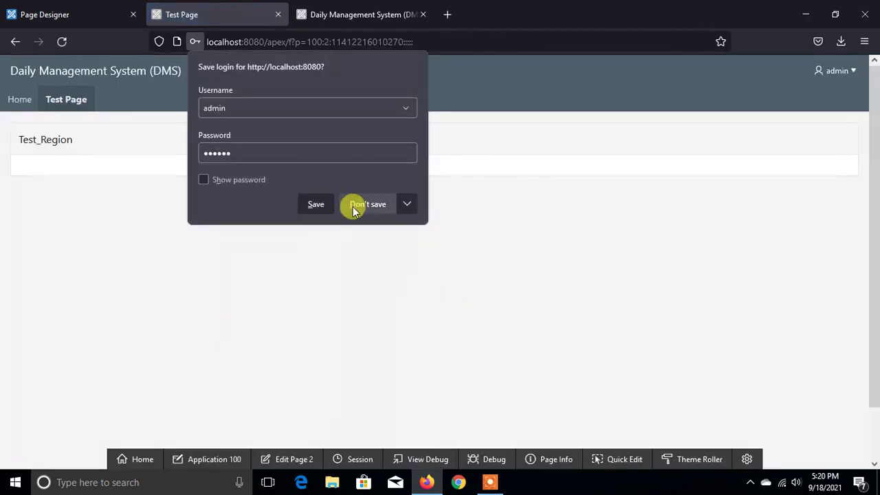
click(359, 203)
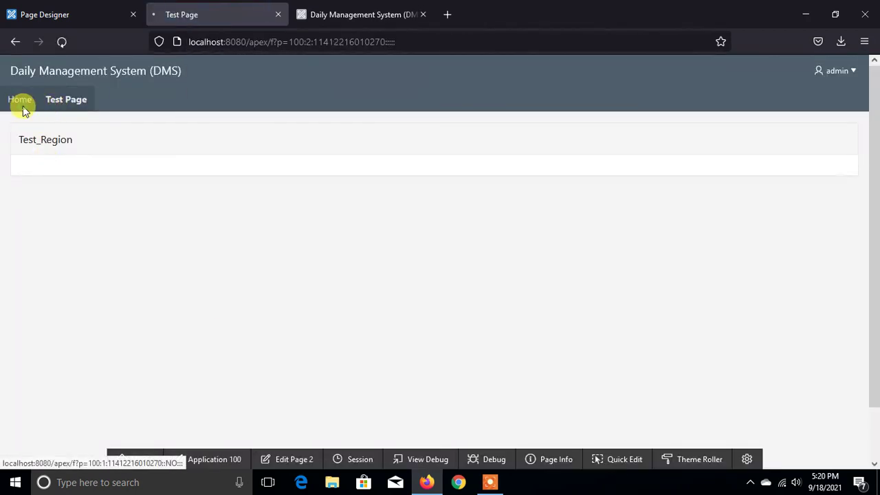
- Switch between the app's Home page and Test Page to confirm Test_Region, then return to Page Designer
click(21, 102)
click(65, 99)
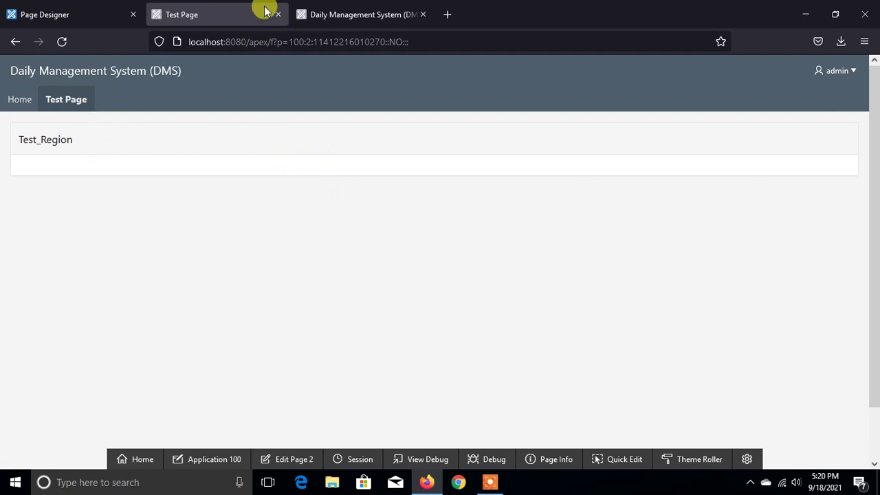
click(377, 16)
click(202, 18)
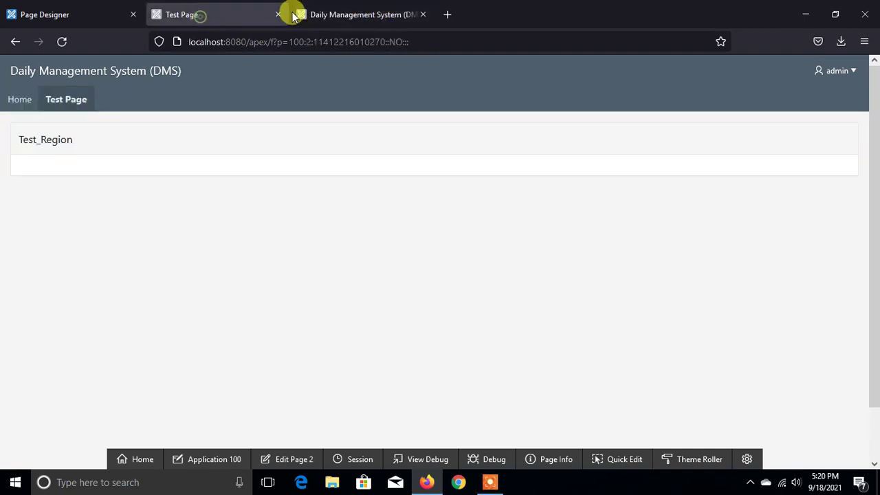
click(347, 13)
click(196, 8)
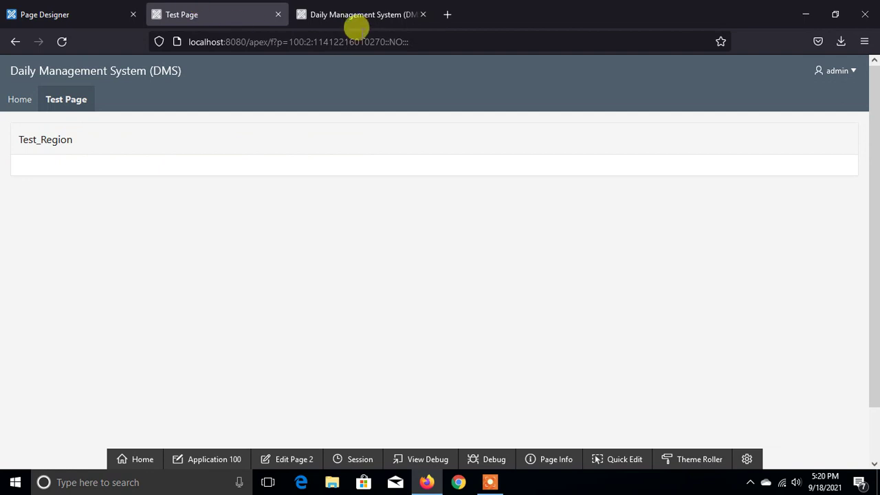
click(351, 16)
click(193, 8)
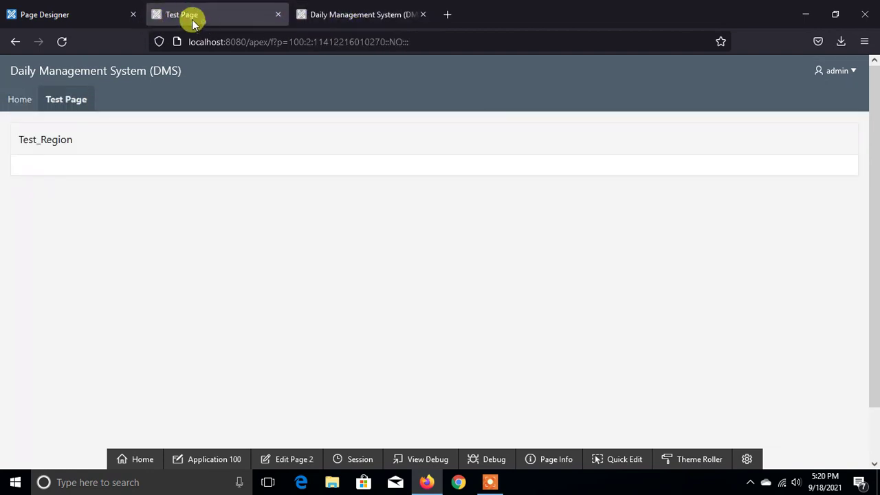
click(79, 15)
click(193, 11)
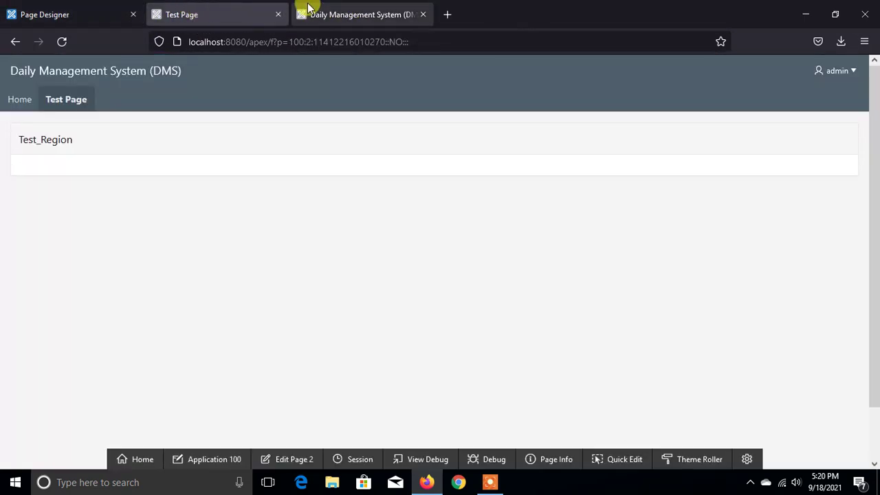
click(330, 10)
click(202, 7)
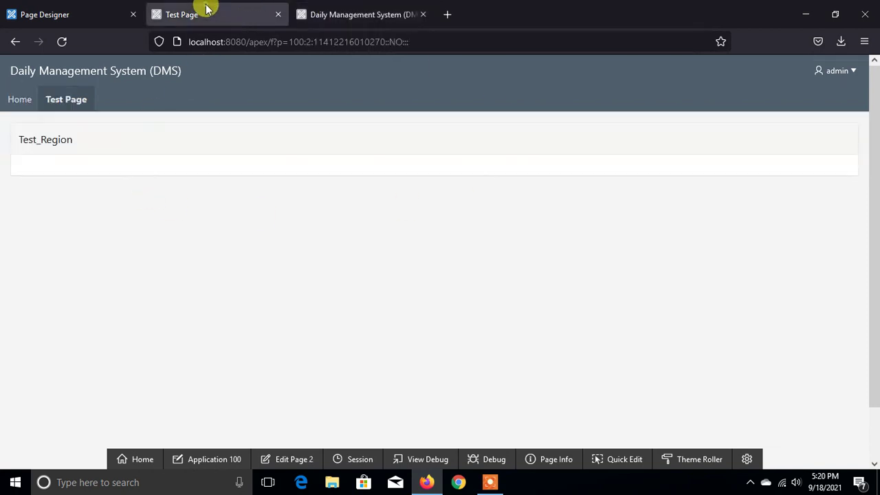
click(58, 20)
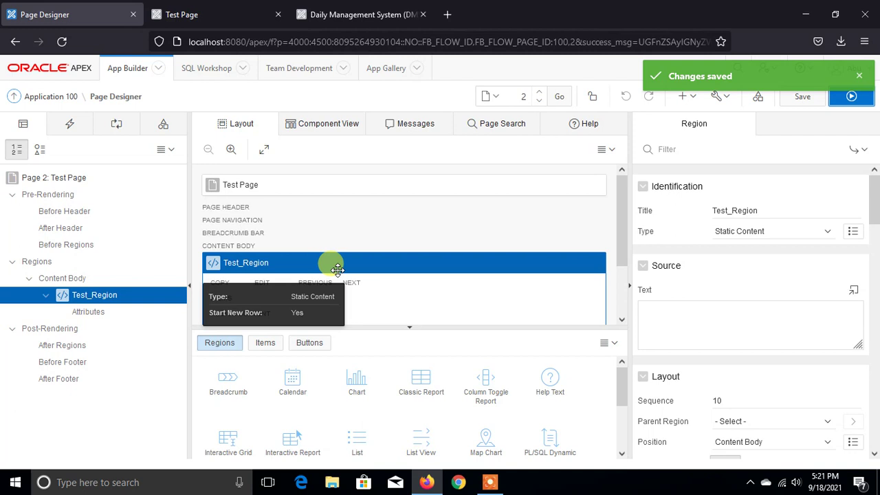
click(490, 482)
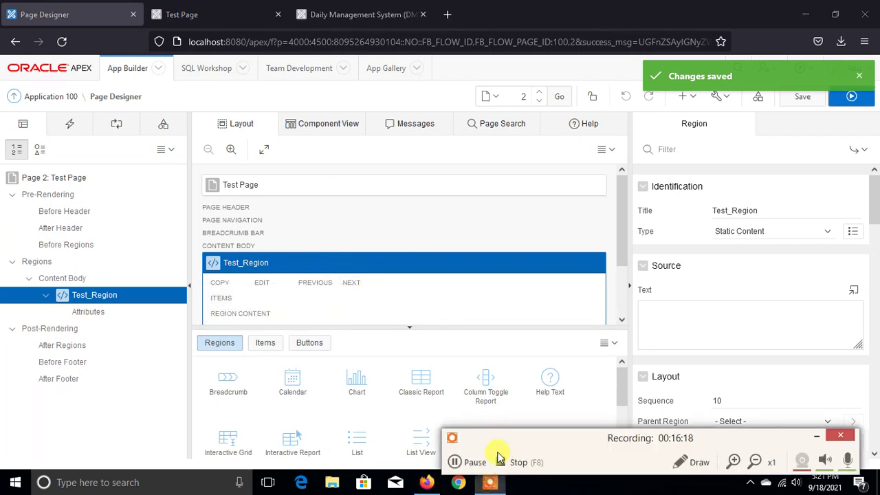